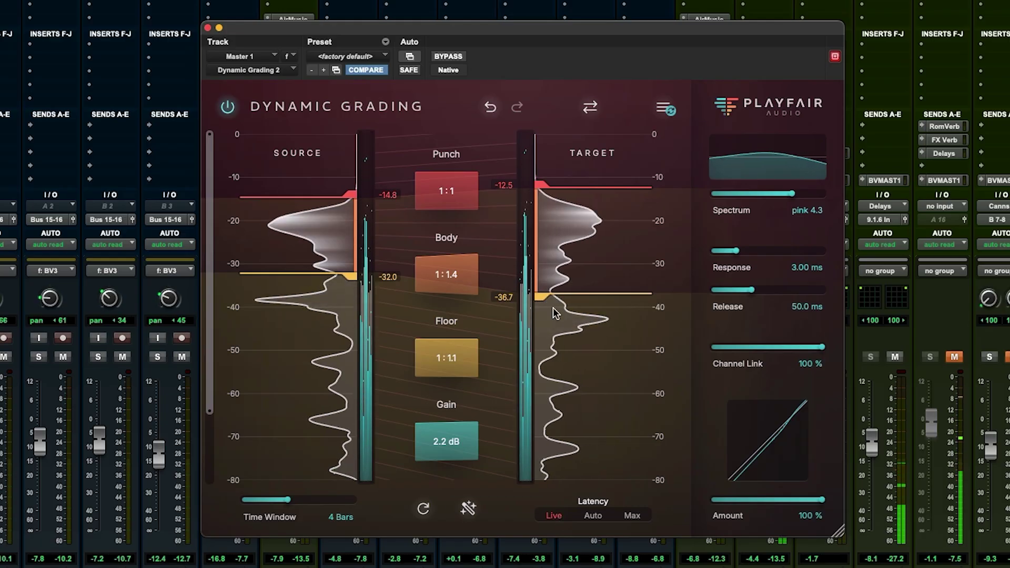
Step: Lower the target's floor threshold on the Master 1 track to about -36.7 dB
mouse_move(541, 288)
left_mouse_down()
mouse_move(545, 305)
mouse_move(543, 296)
left_mouse_up()
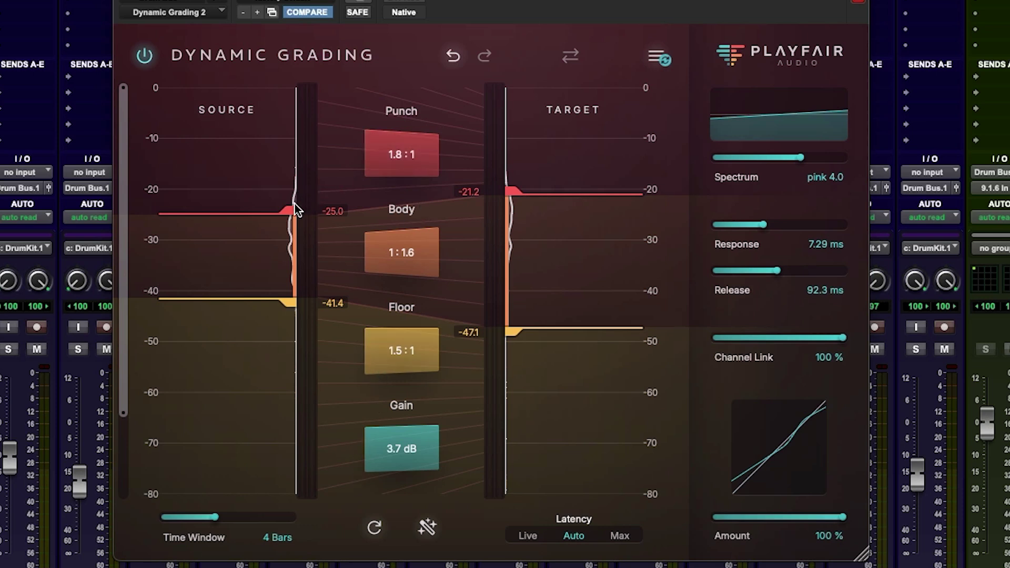
Step: Play the session and raise the drum bus source thresholds to -20.3 dB for punch and -39.1 dB for floor
key("space")
left_click_drag(289, 210, 292, 188)
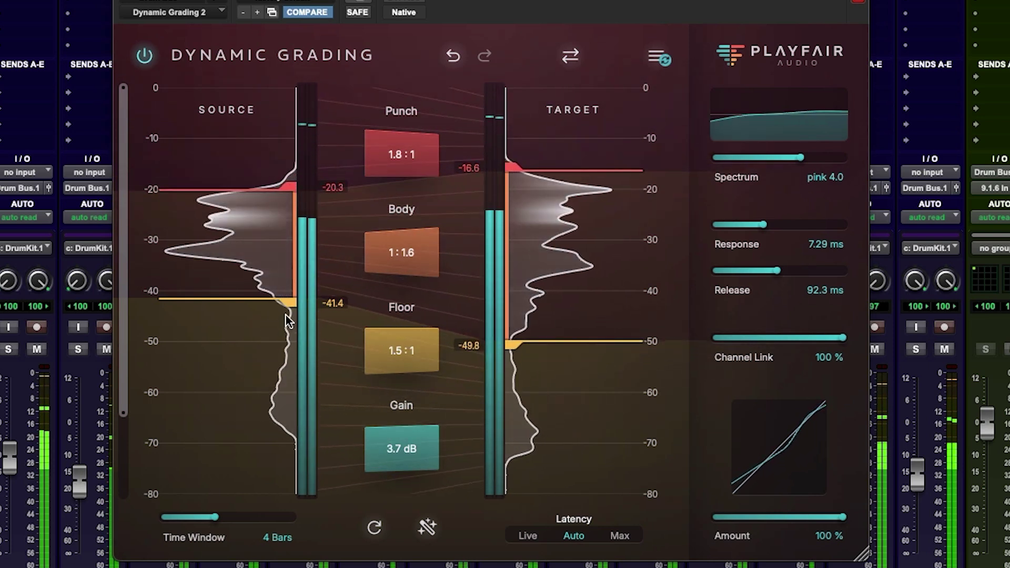
mouse_move(291, 302)
left_mouse_down()
mouse_move(294, 274)
mouse_move(291, 289)
left_mouse_up()
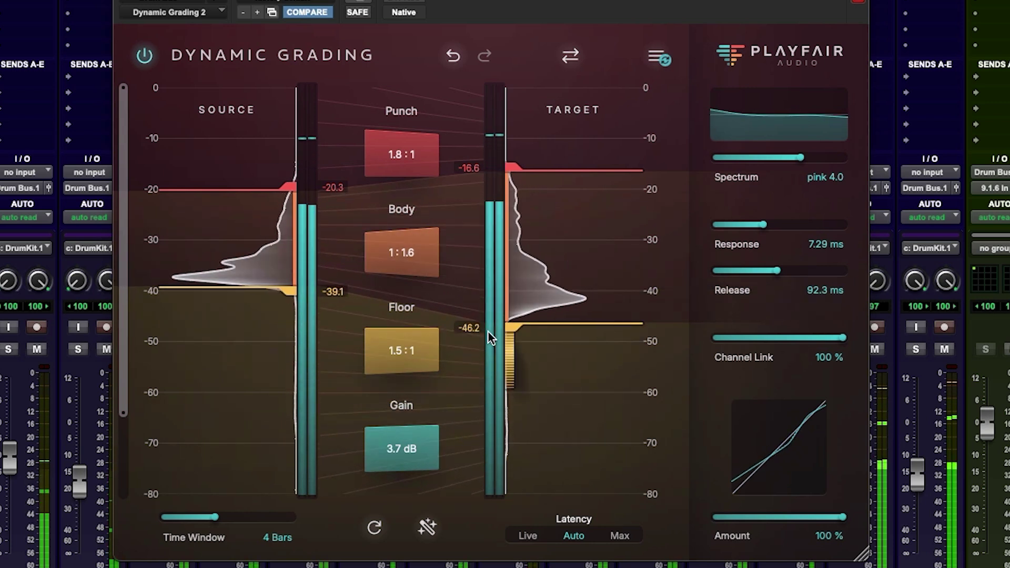
Step: Reset the Floor ratio to 1:1 and set the target's floor threshold to -43.3 dB
left_click_drag(514, 332, 519, 302)
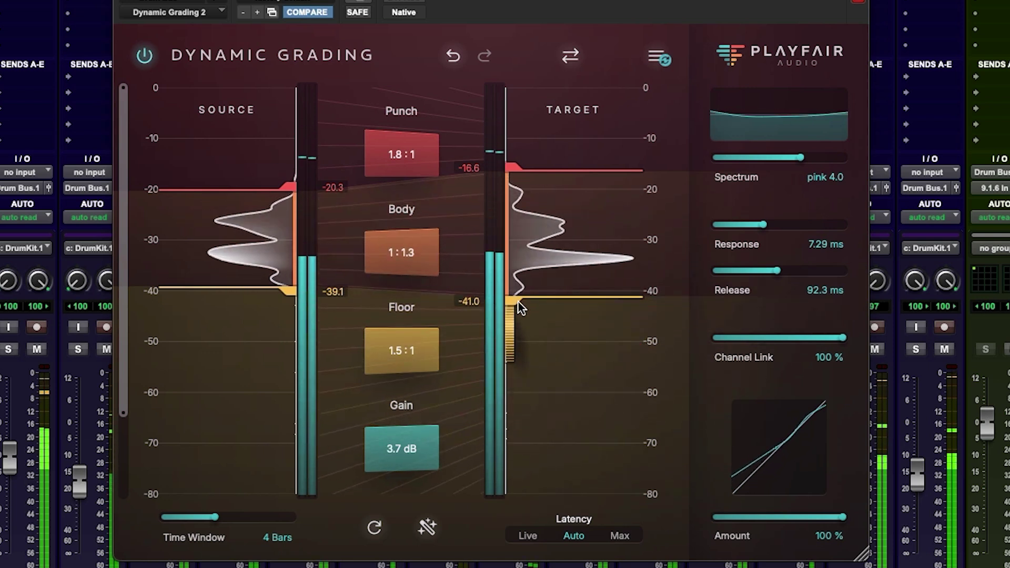
double_click(407, 350)
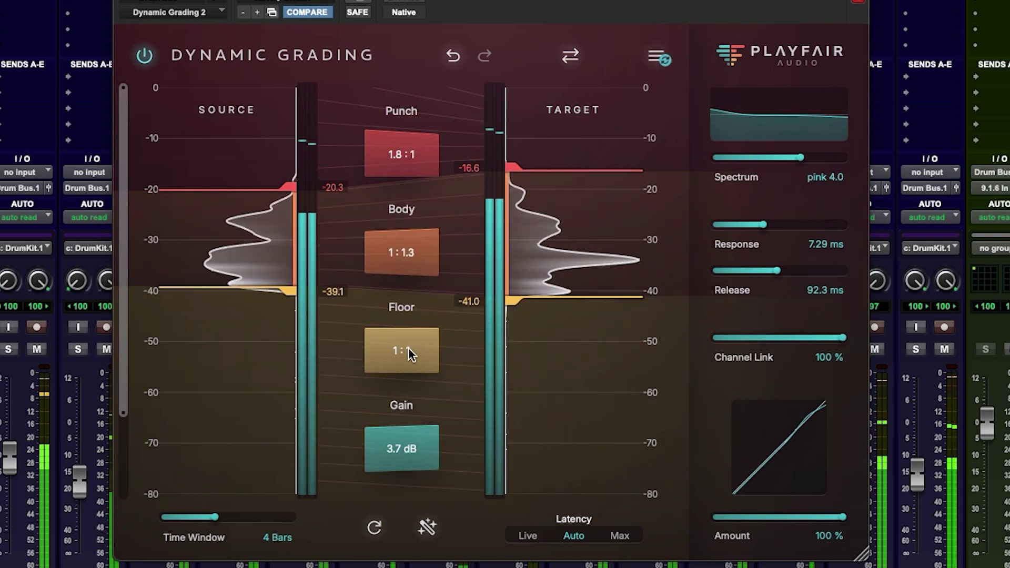
left_click_drag(516, 301, 514, 313)
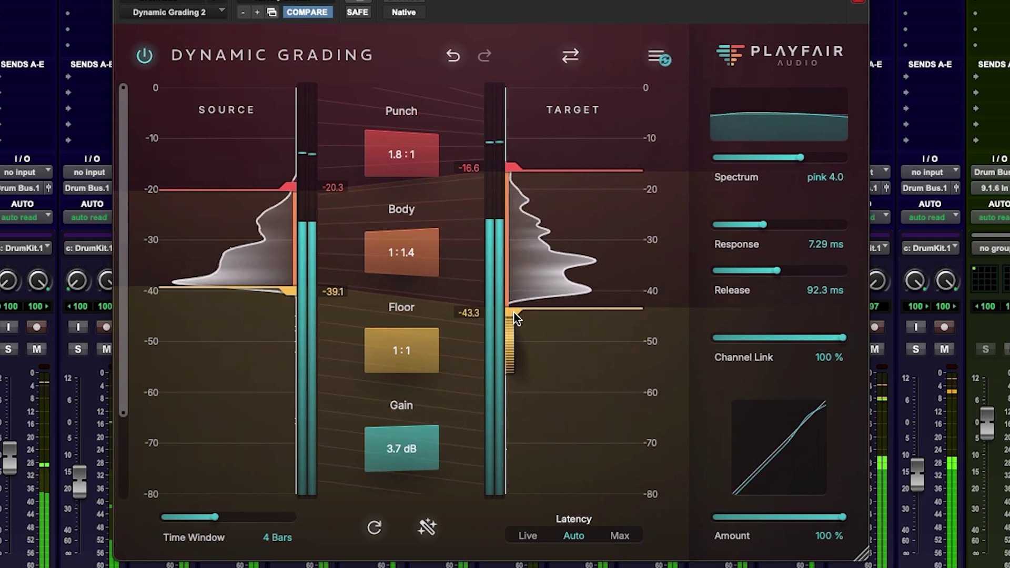
Step: Set the Floor ratio to 1:1.7 and raise the target's floor threshold to -39.8 dB
left_click_drag(399, 348, 444, 358)
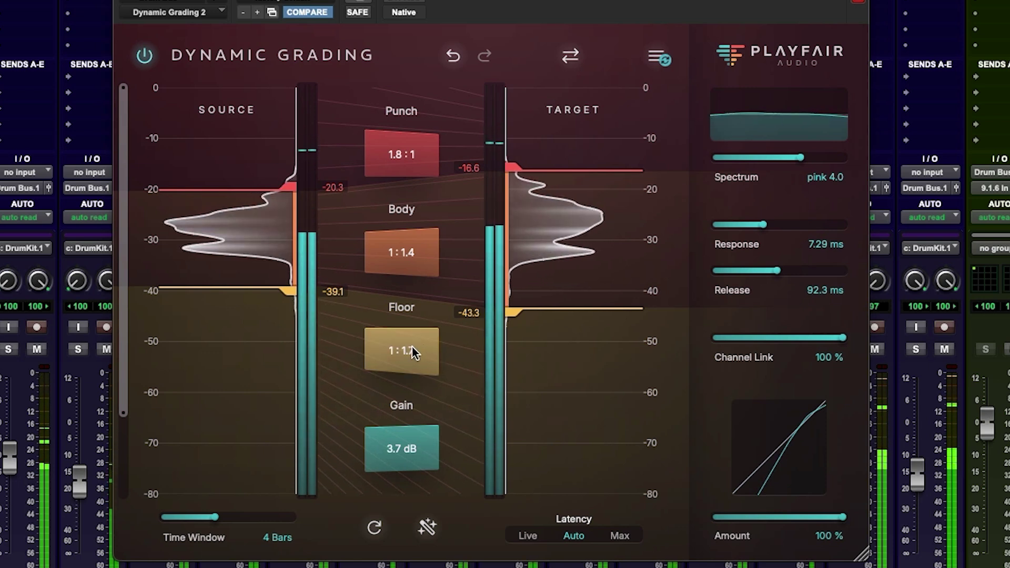
left_click_drag(514, 314, 515, 297)
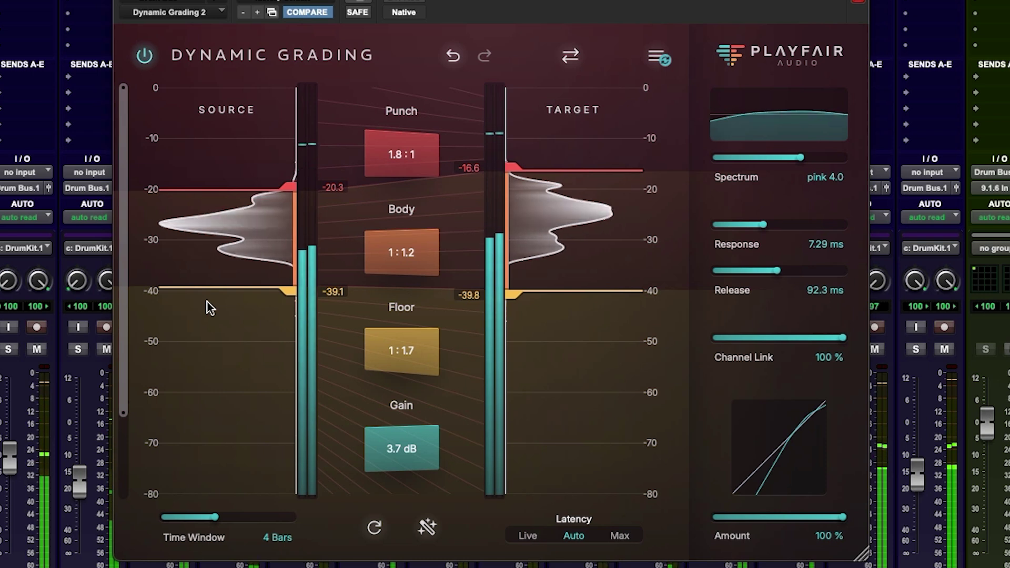
left_click_drag(396, 349, 400, 310)
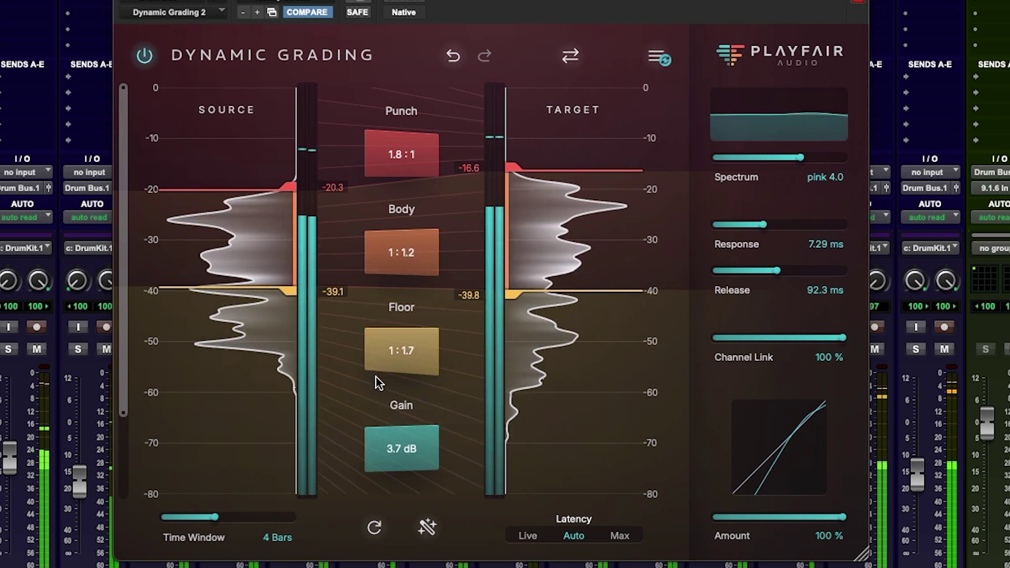
Step: Raise the gain to 6.2 dB and have the thresholds set automatically from the drum signal
mouse_move(399, 443)
left_mouse_down()
mouse_move(421, 445)
mouse_move(400, 448)
mouse_move(410, 448)
left_mouse_up()
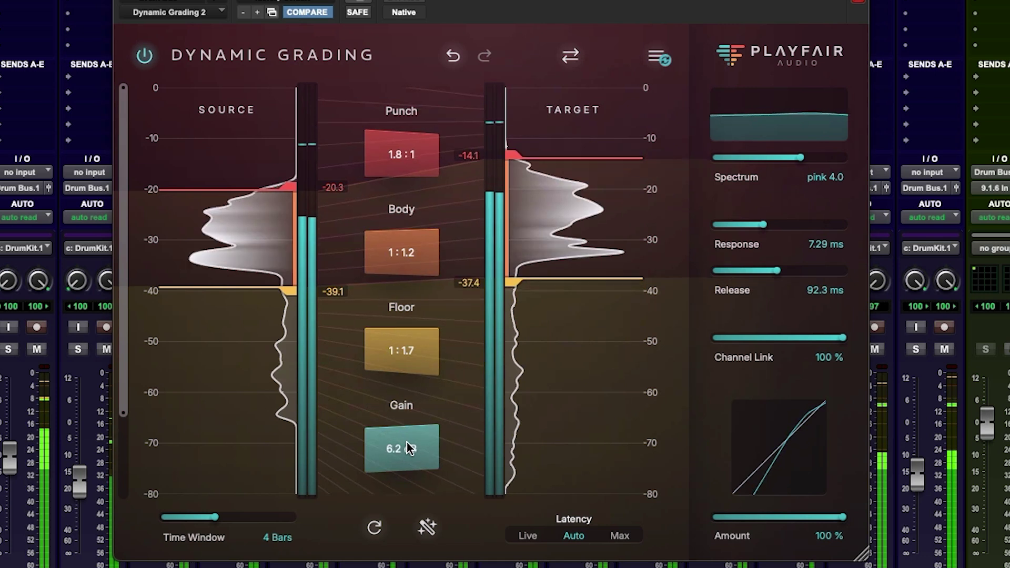
left_click(428, 528)
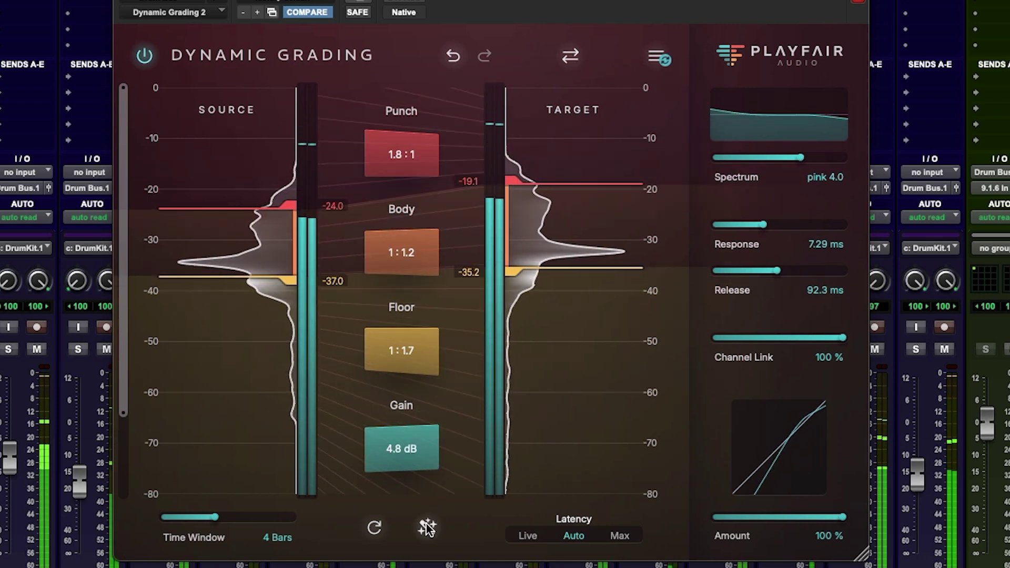
Step: Set Spectrum to pink 4.3, Response to 3.83 ms, Release to 49.4 ms and Channel Link to 64 %, and reduce the Amount
mouse_move(803, 160)
left_mouse_down()
mouse_move(728, 147)
mouse_move(812, 159)
left_mouse_up()
left_click_drag(763, 222, 736, 222)
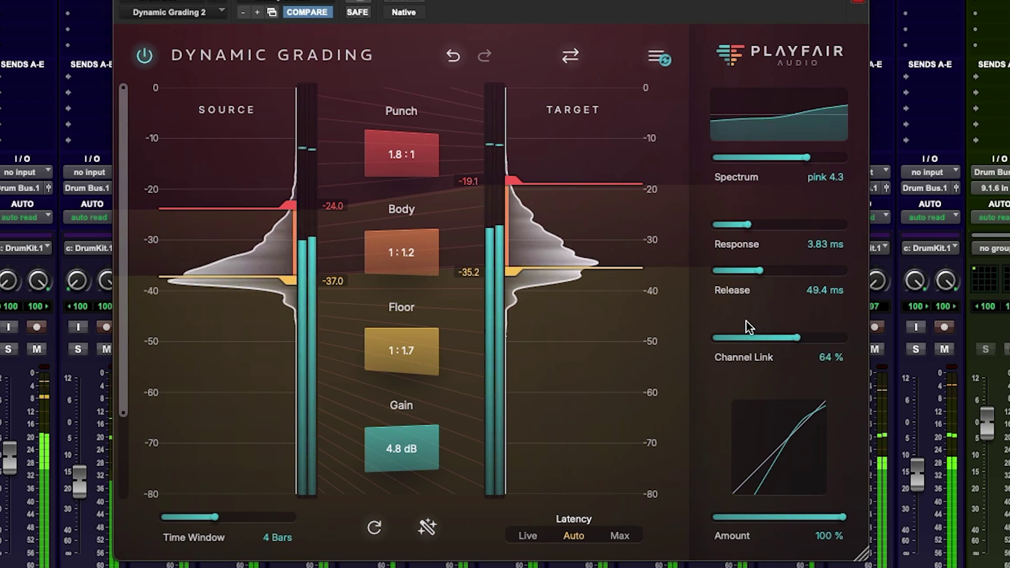
left_click_drag(839, 520, 624, 472)
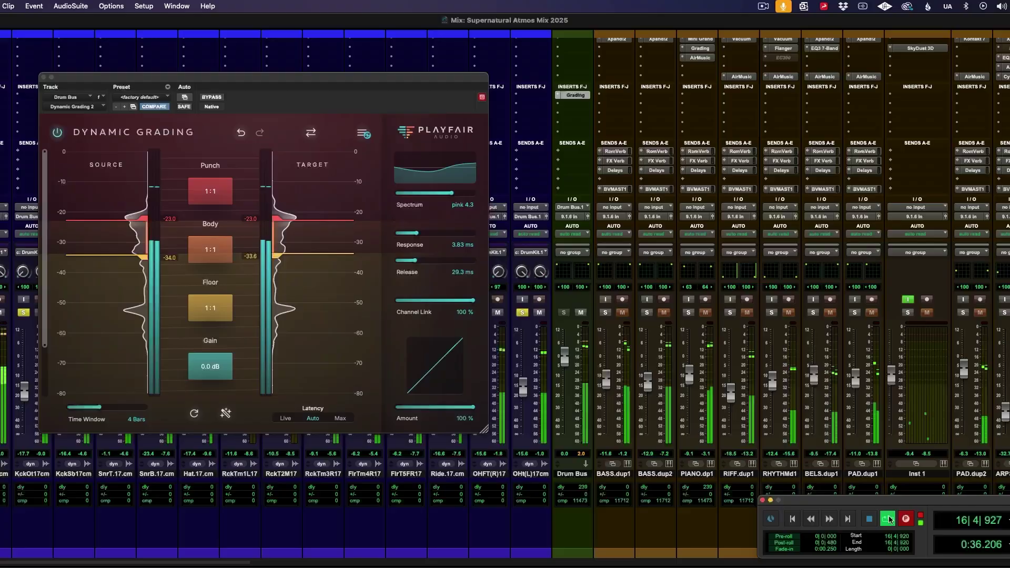
Step: Set the drum bus thresholds automatically, and narrow the target range to -26.6 dB for punch and -39.5 dB for floor
left_click(225, 413)
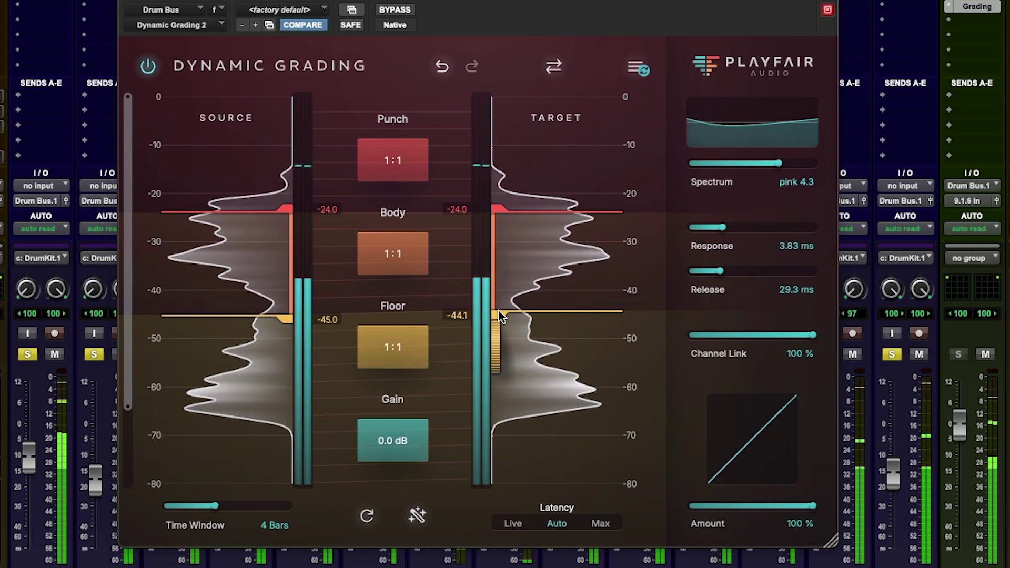
left_click_drag(498, 314, 497, 290)
left_click_drag(498, 211, 497, 224)
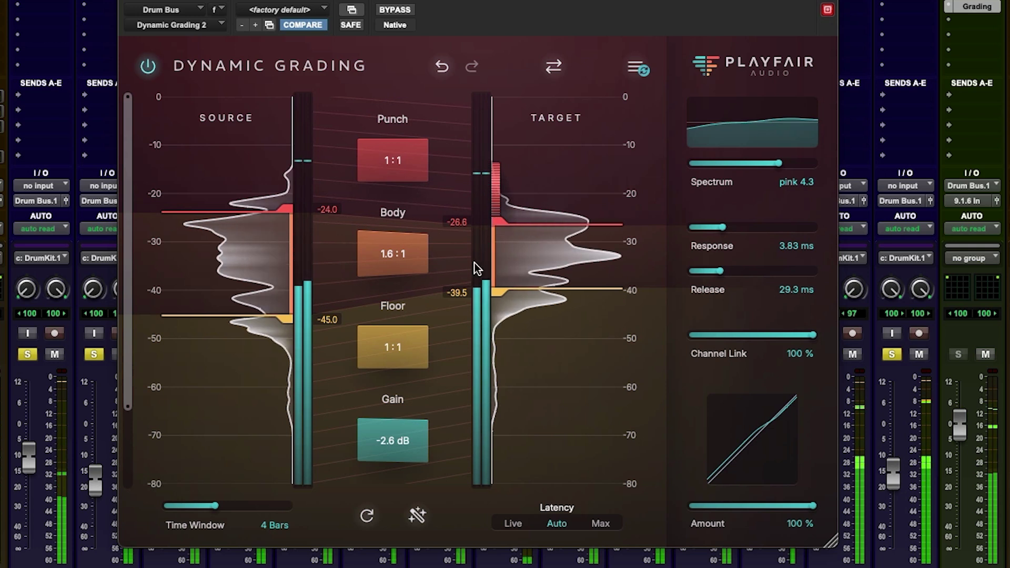
Step: Set the Floor ratio to 1:1.1 and raise the target's punch threshold to -23.3 dB
mouse_move(394, 353)
left_mouse_down()
mouse_move(511, 370)
mouse_move(403, 353)
left_mouse_up()
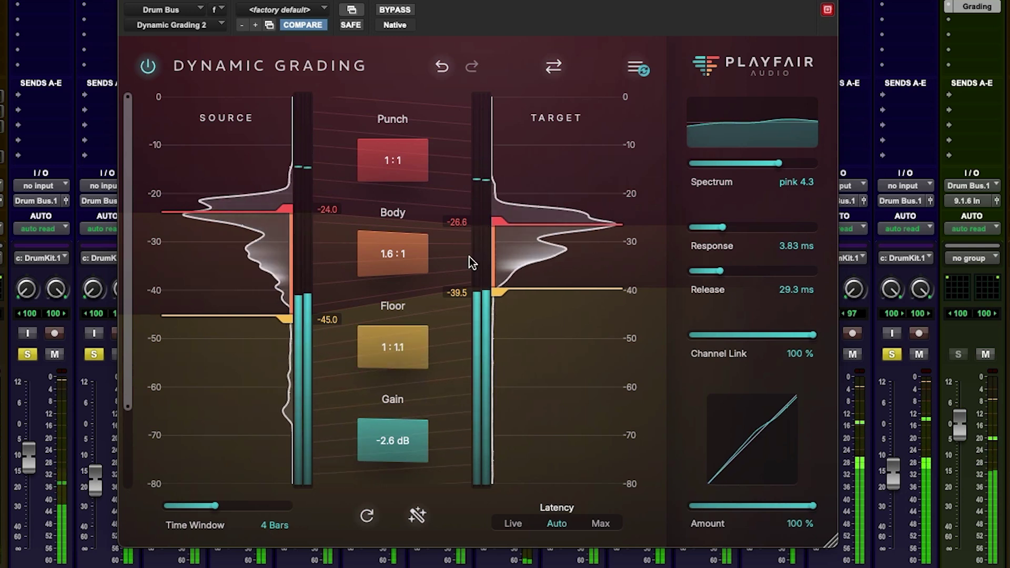
left_click_drag(501, 215, 500, 204)
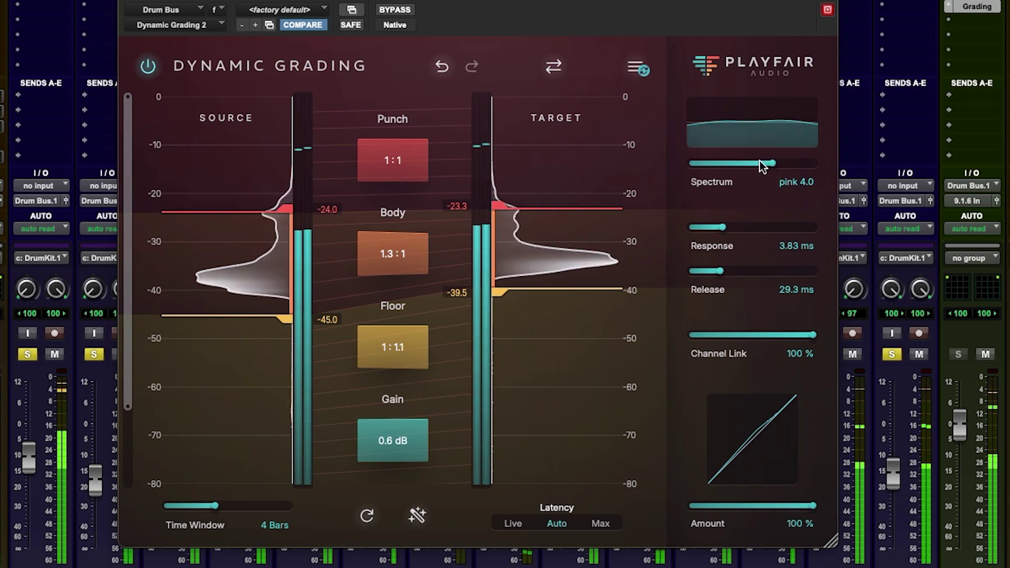
Step: Set Spectrum to brown 4.6 and Release to 40.4 ms, and compare the drum sound with the plugin bypassed
left_click_drag(675, 155, 785, 165)
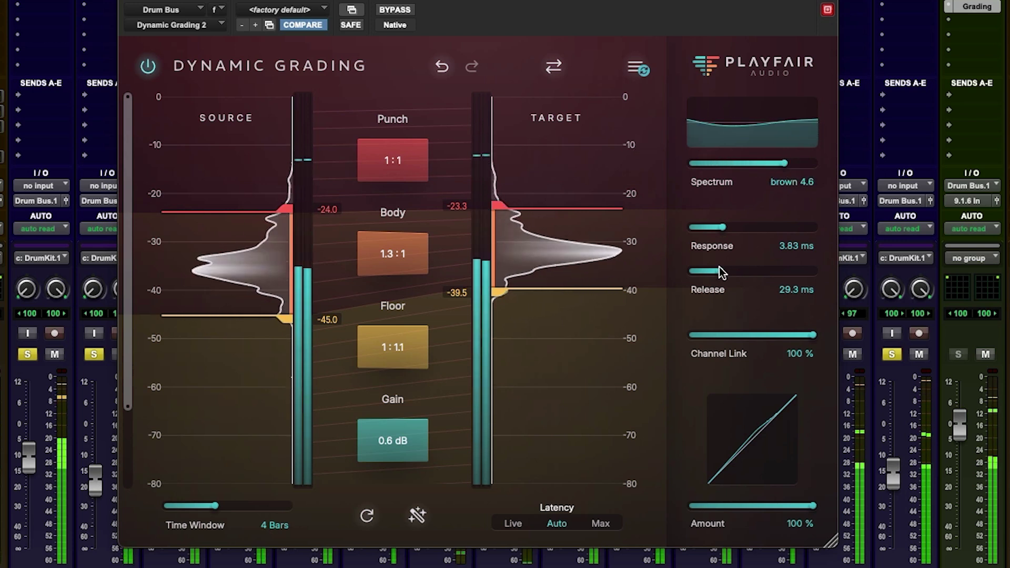
left_click_drag(731, 276, 737, 277)
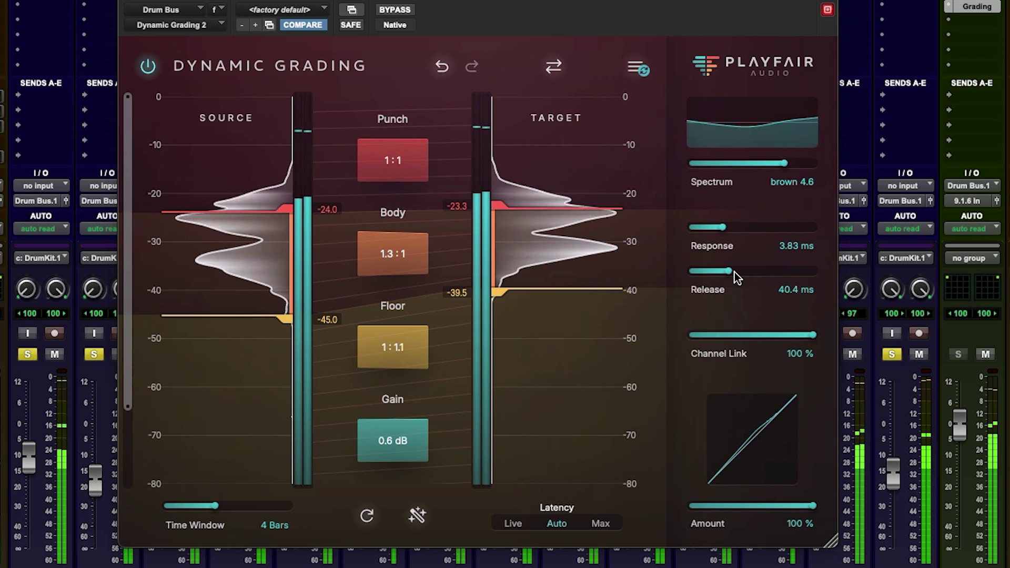
left_click(395, 10)
left_click(395, 10)
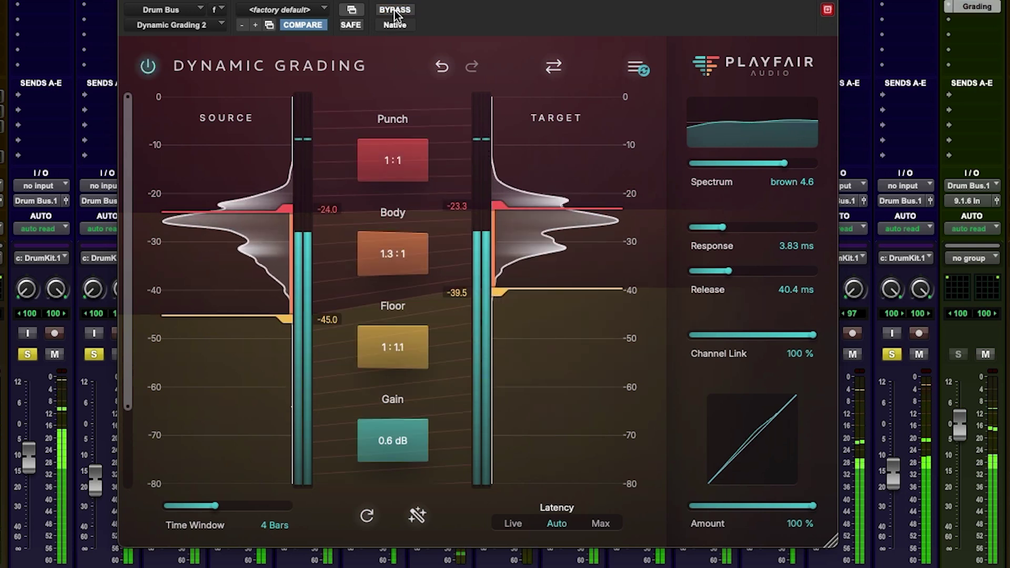
Step: Lower the target thresholds to -24.9 dB for punch and -40.7 dB for floor
left_click_drag(494, 206, 493, 214)
left_click_drag(495, 291, 496, 298)
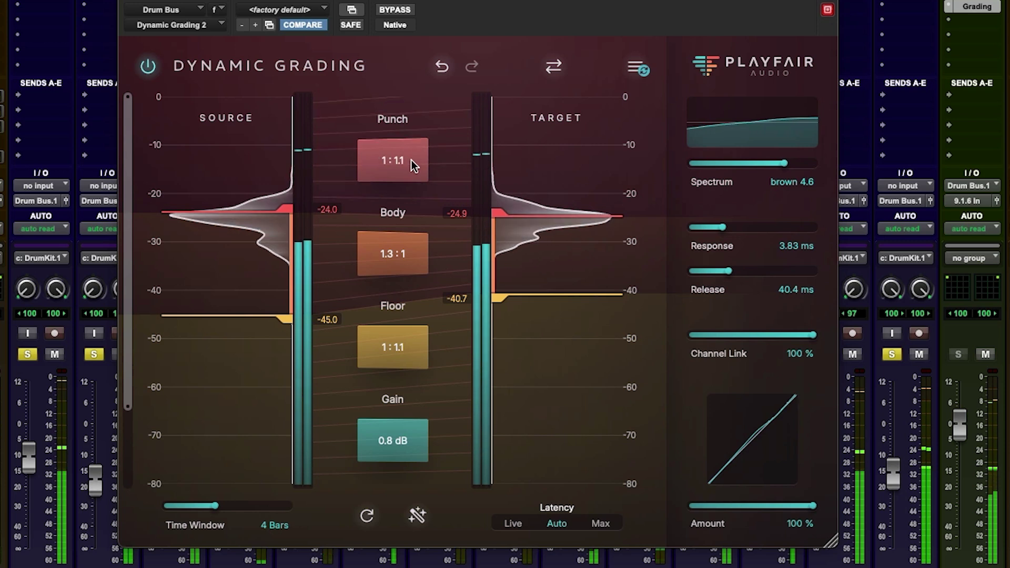
Step: Set the Punch ratio to 1.2:1 and the Floor ratio to 1:1.8, and compare with the plugin bypassed
left_click_drag(423, 162, 388, 158)
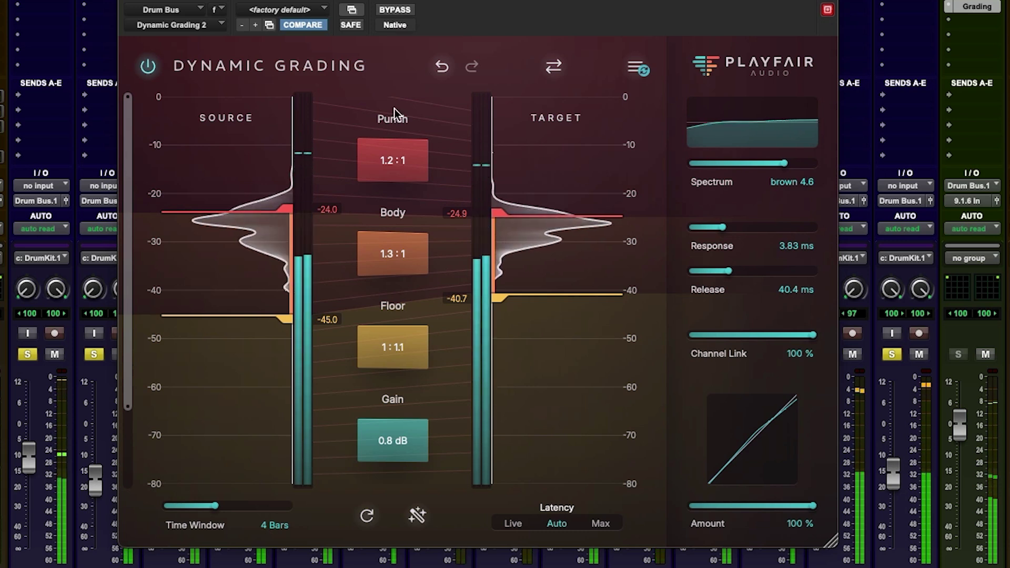
left_click_drag(401, 349, 428, 354)
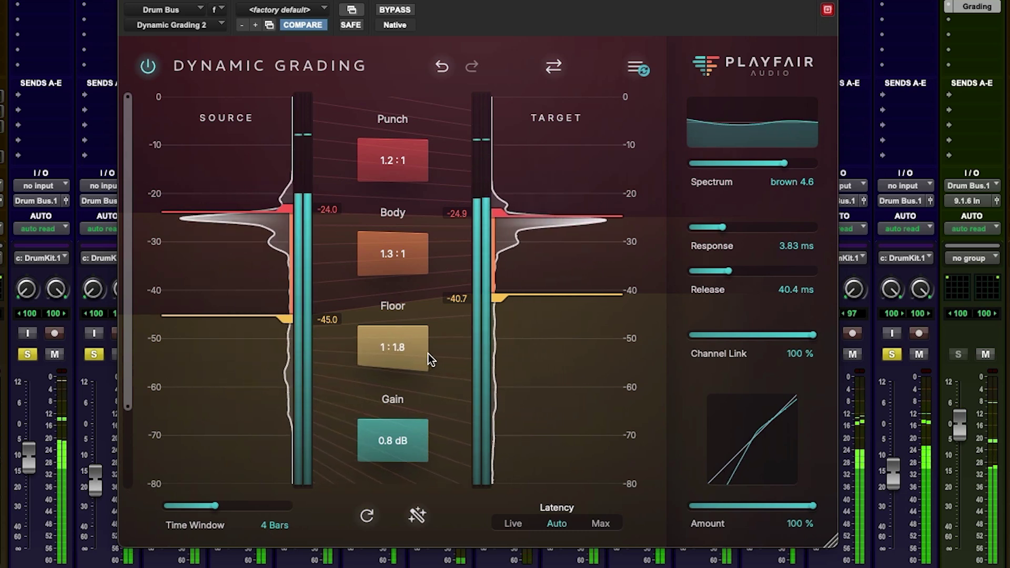
left_click(394, 11)
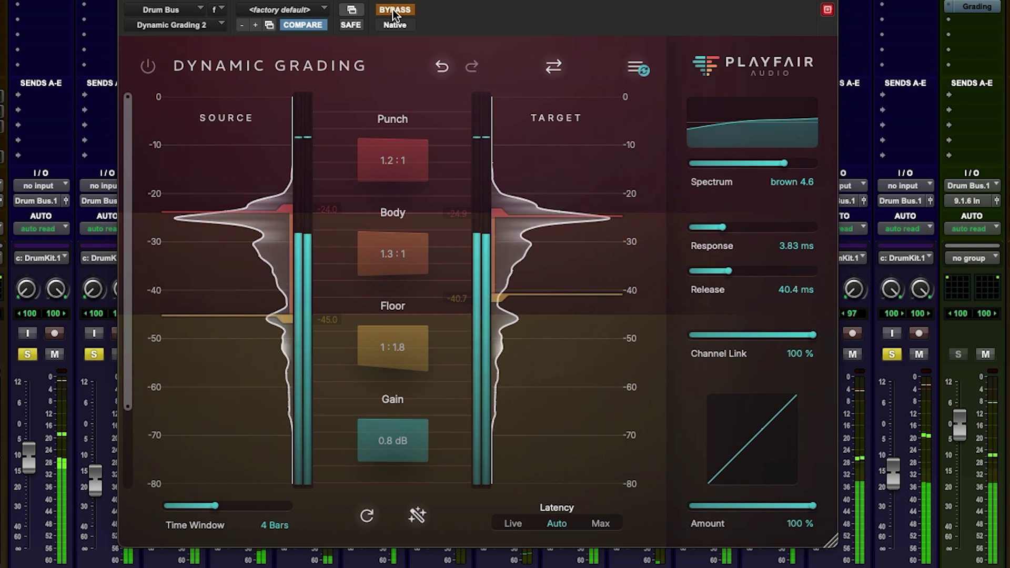
left_click(394, 10)
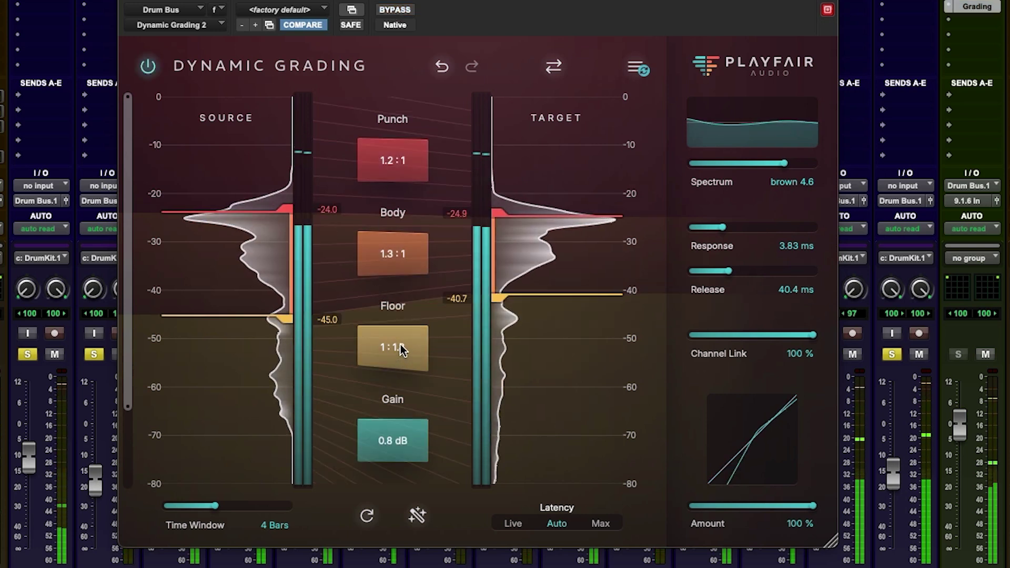
Step: Set the Floor ratio to 1:2.2 and compare the processed drums with the bypassed signal
scroll(419, 352, "up", 2)
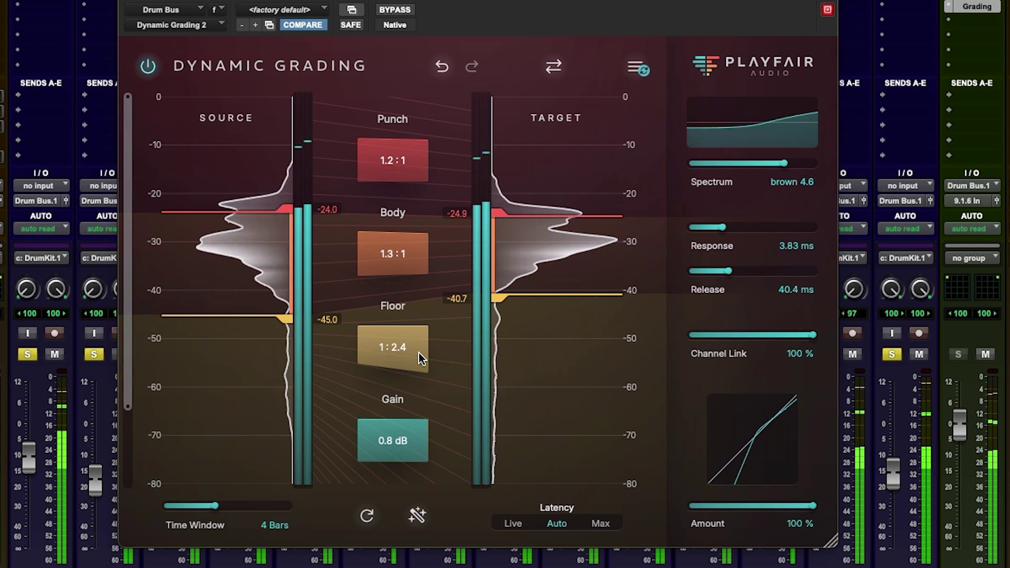
scroll(404, 353, "down", 2)
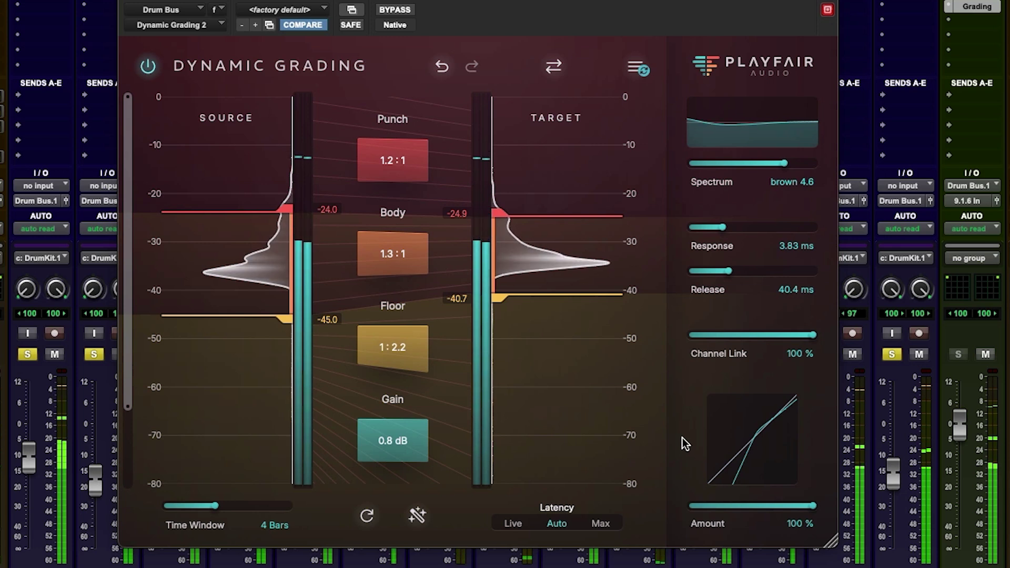
left_click(394, 10)
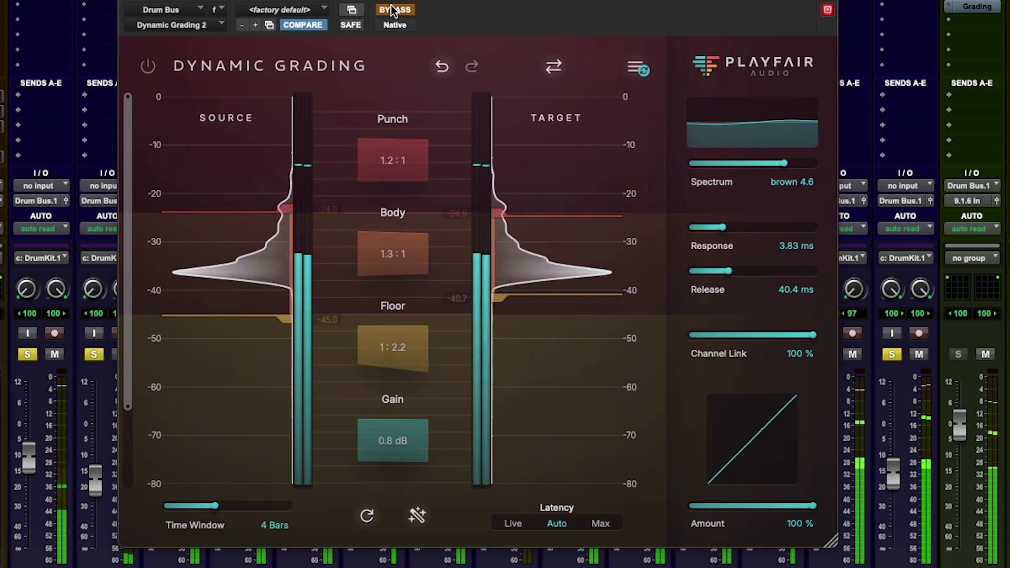
left_click(393, 9)
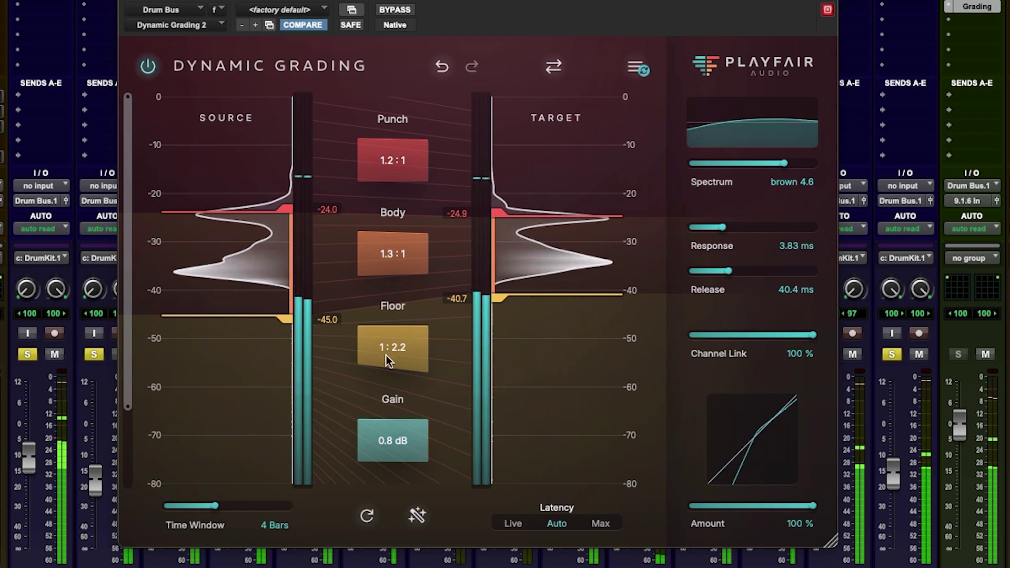
Step: Raise the source's floor threshold to -41.6 dB and set the Floor ratio to 2.1:1 after trying 10.0:1
left_click_drag(393, 347, 214, 339)
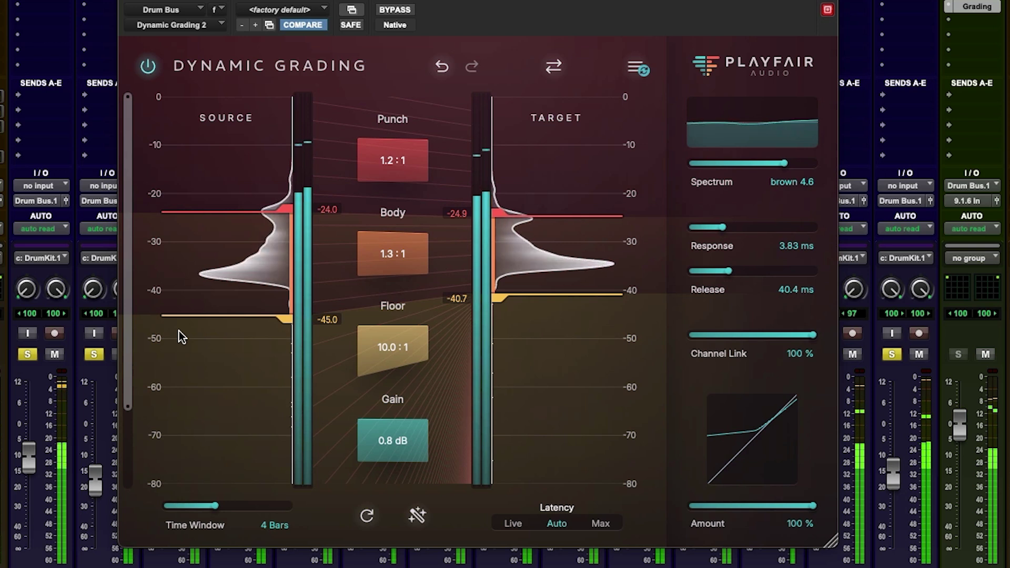
mouse_move(286, 316)
left_mouse_down()
mouse_move(287, 289)
mouse_move(290, 299)
left_mouse_up()
left_click_drag(395, 345, 465, 356)
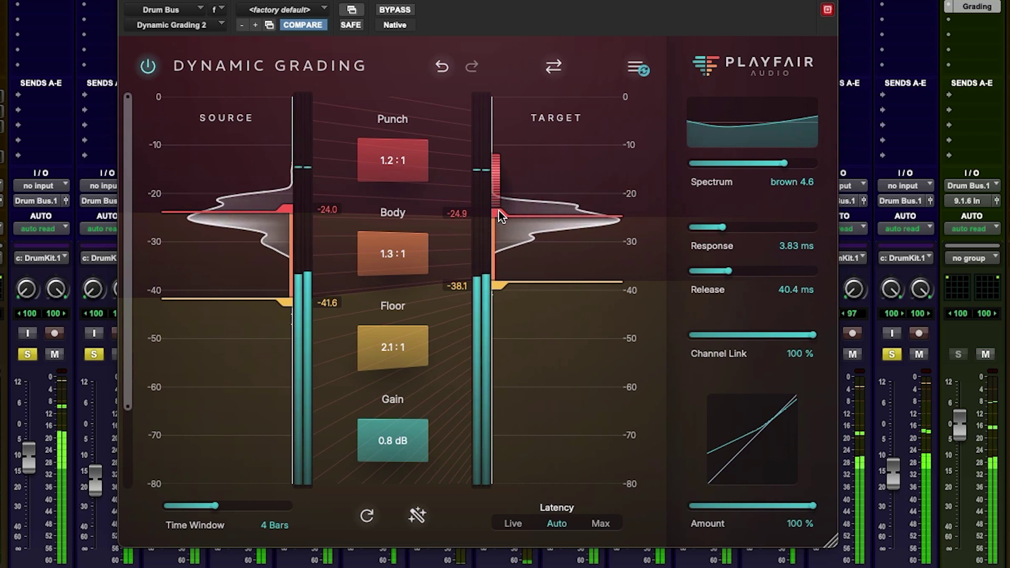
Step: Raise the target thresholds to -21.4 dB for punch and -36.5 dB for floor
left_click_drag(499, 211, 496, 194)
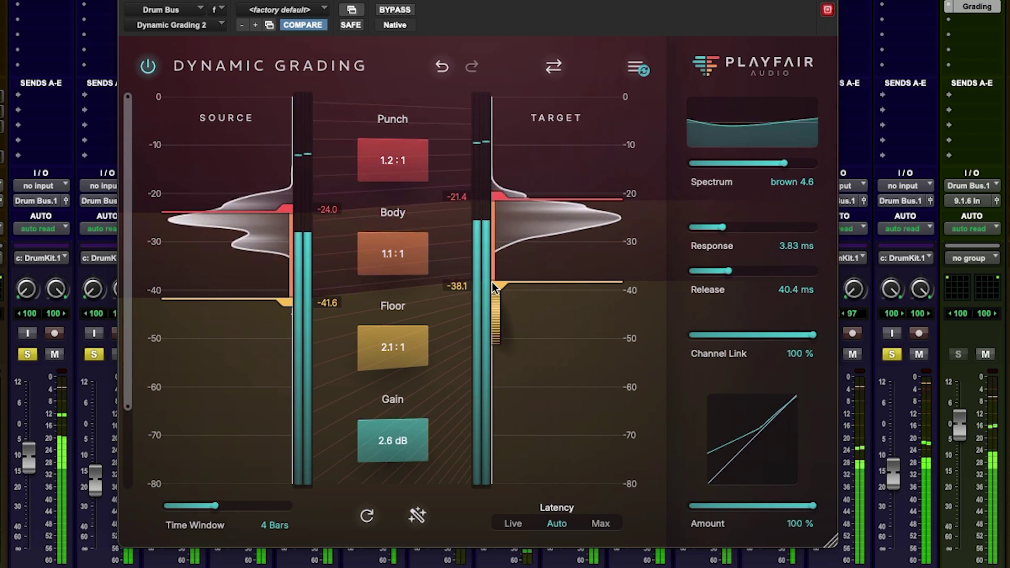
left_click_drag(492, 282, 493, 274)
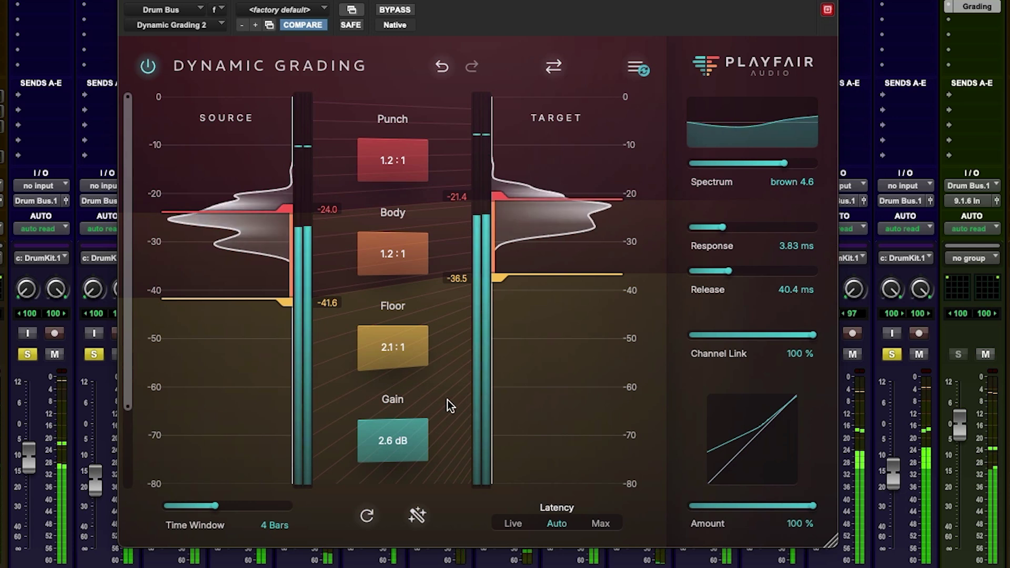
Step: Set the Floor ratio to 1:1.2 and bypass the plugin to hear the unprocessed drums
left_click_drag(393, 353, 435, 347)
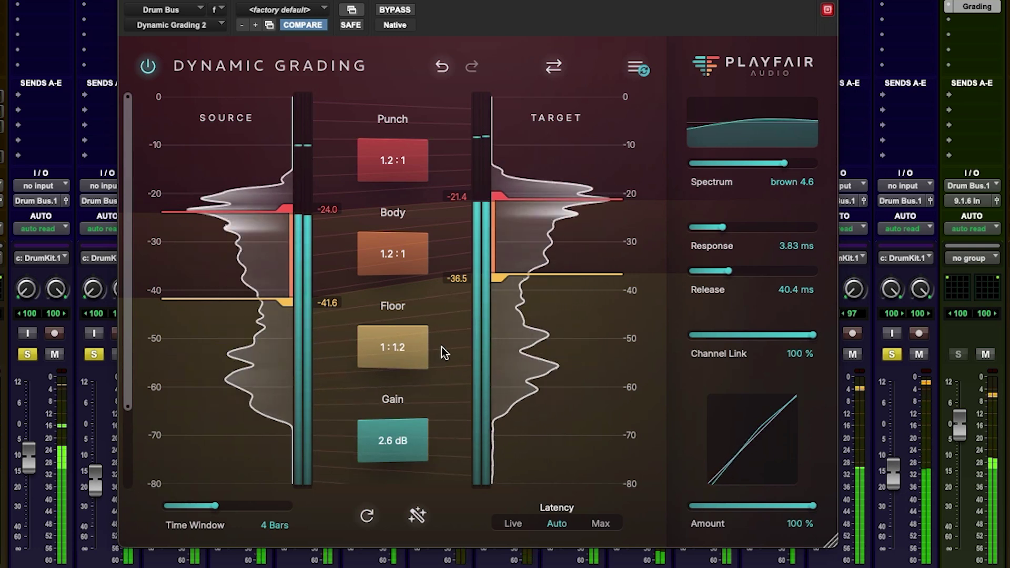
left_click(395, 10)
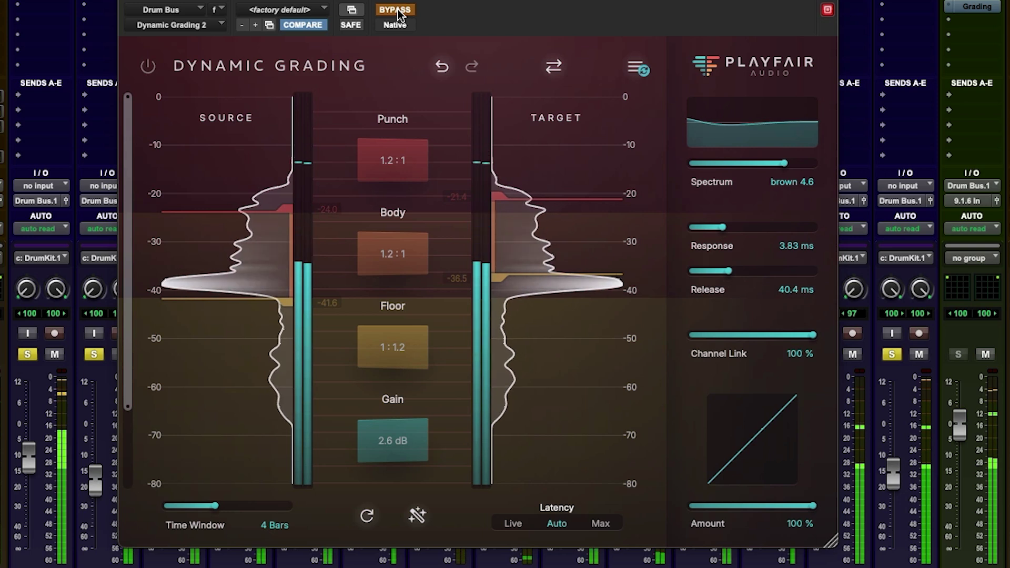
Step: Take the drum bus plugin out of bypass
left_click(396, 11)
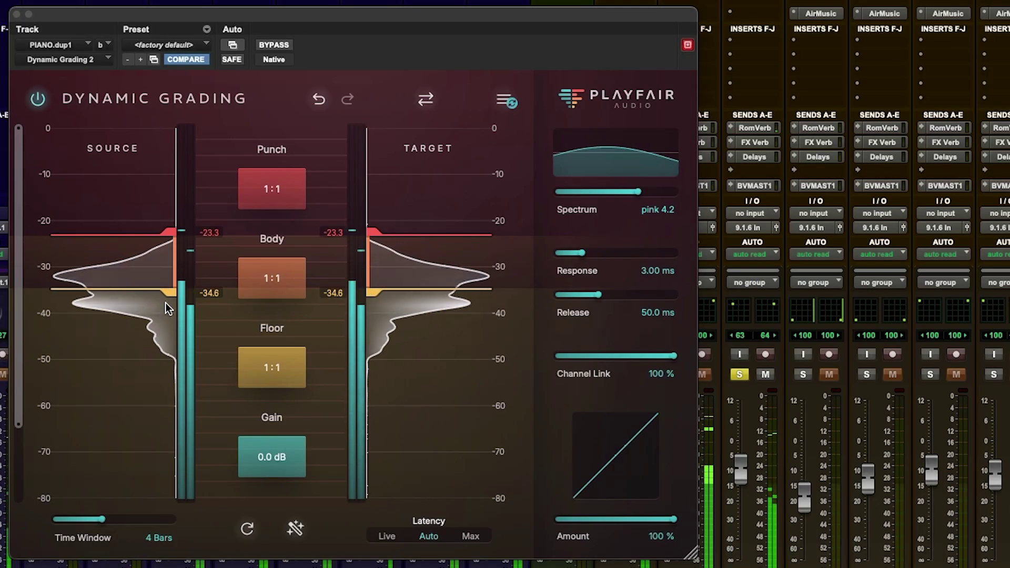
Step: On the piano, set the source thresholds to -24.7 dB punch and -39.3 dB floor, and the target thresholds to -25.6 dB and -35.8 dB
left_click_drag(166, 292, 171, 314)
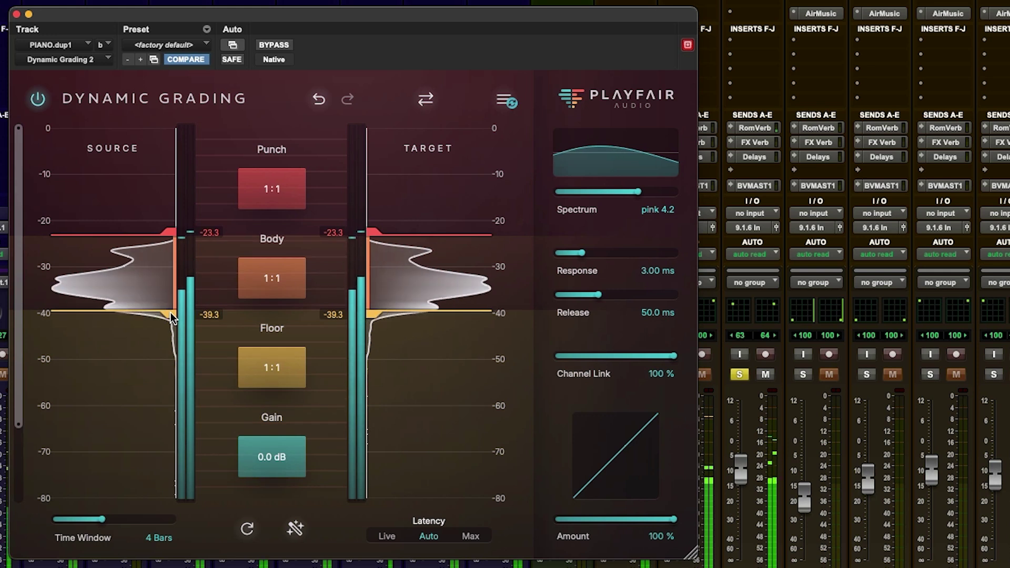
left_click_drag(168, 237, 172, 235)
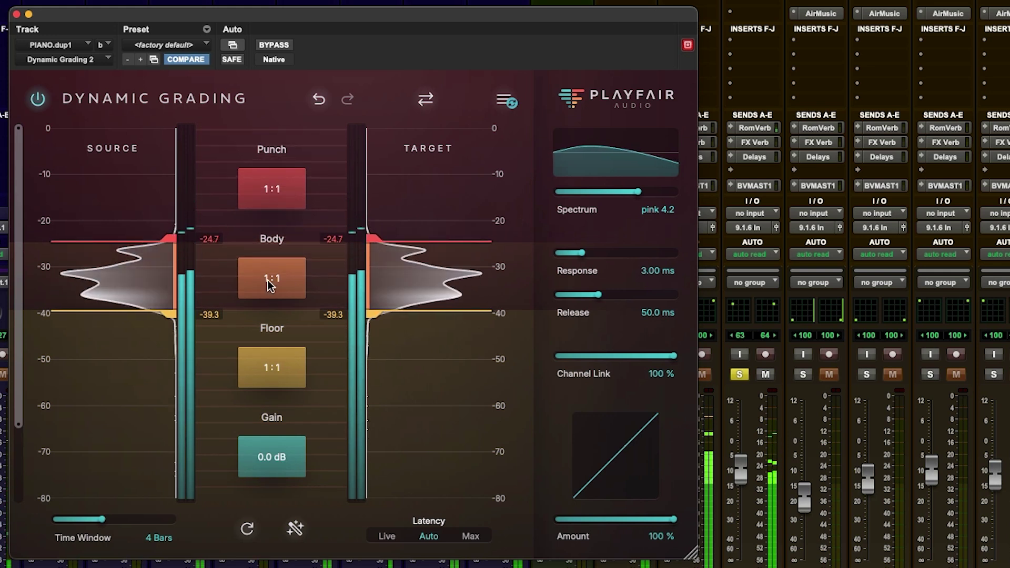
left_click_drag(373, 312, 374, 299)
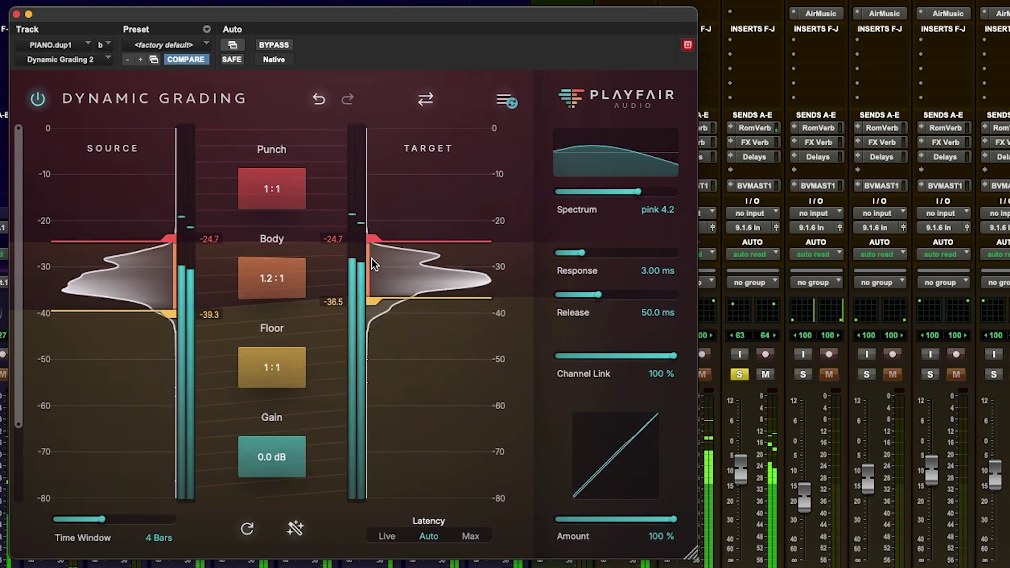
left_click_drag(375, 242, 374, 246)
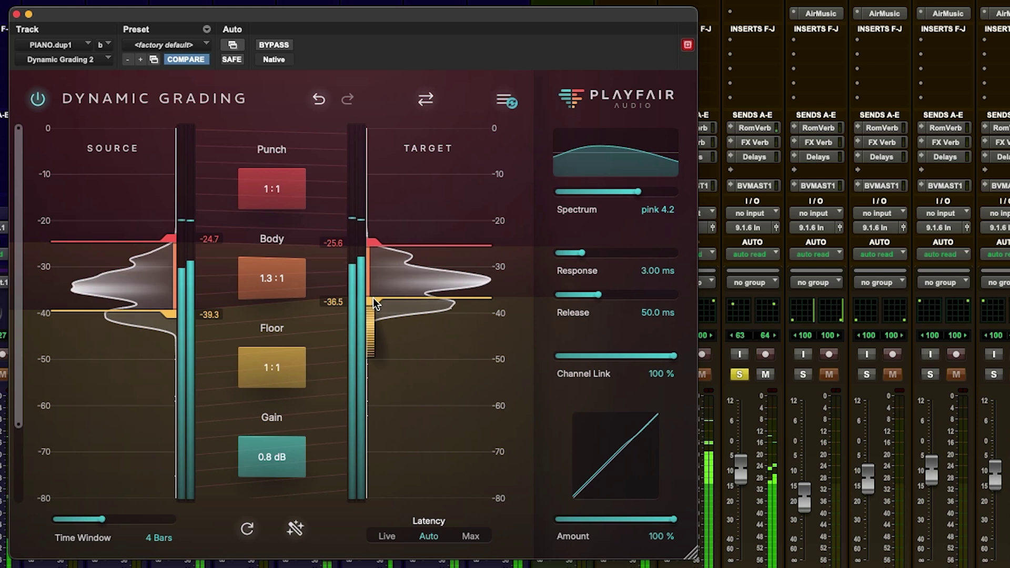
left_click_drag(374, 298, 374, 295)
Step: Set the piano's Floor ratio to 1:1.6 after trying the extremes of 1:5.0 and 10.0:1
left_click_drag(298, 372, 458, 398)
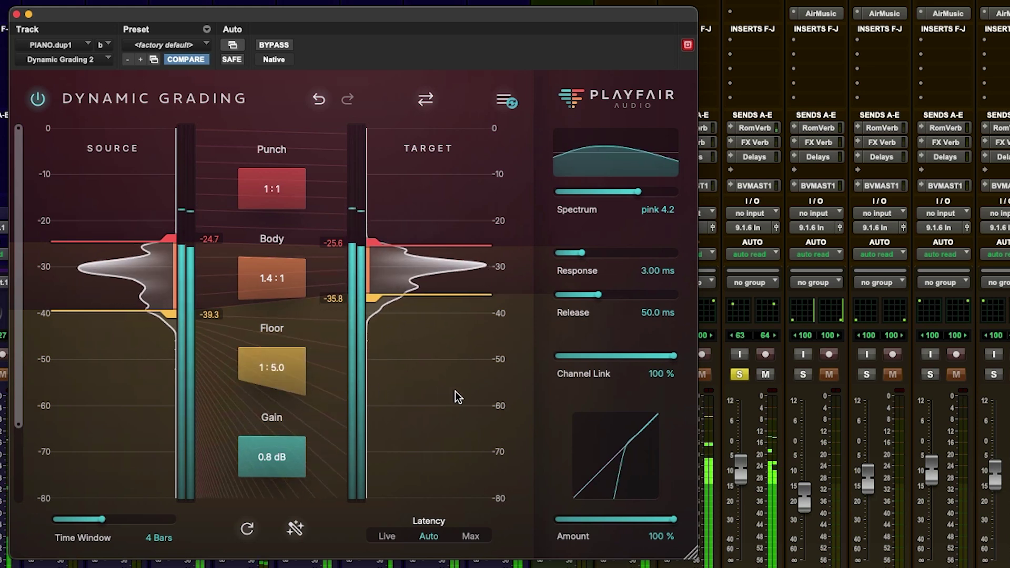
left_click_drag(288, 371, 105, 358)
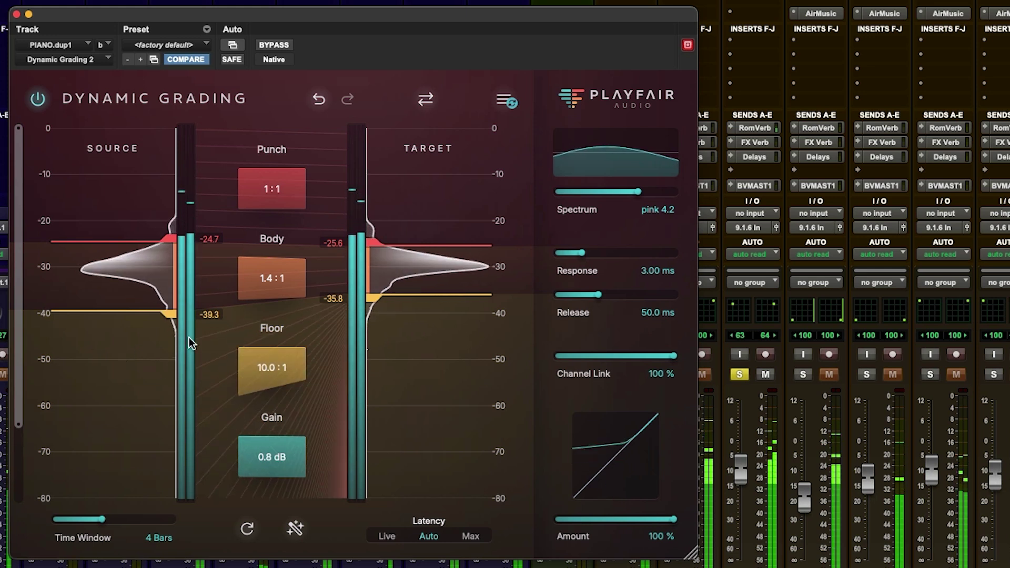
left_click_drag(271, 369, 424, 393)
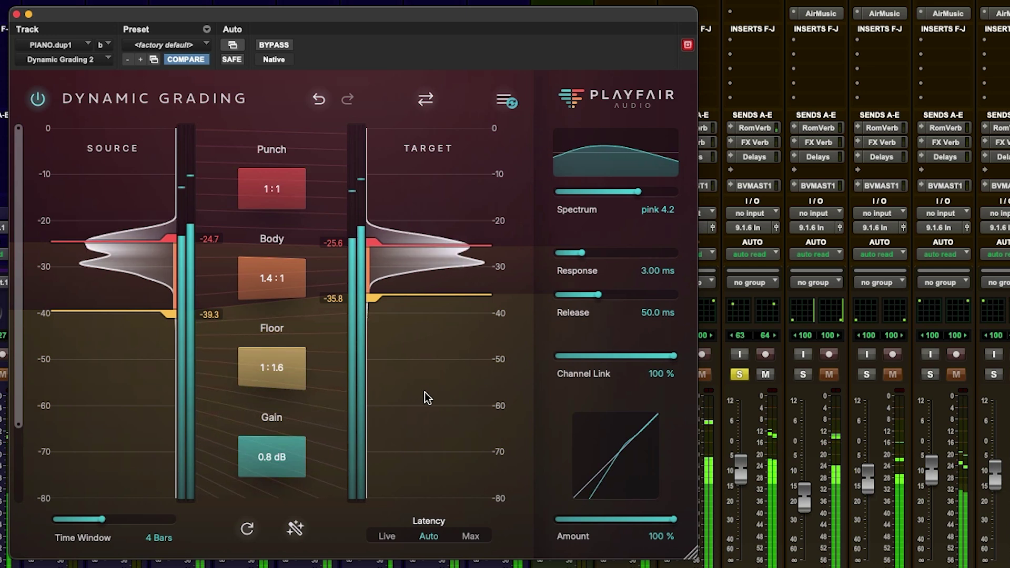
Step: Set the Spectrum to brown 5.4 and compare the processed piano with the bypassed signal
left_click_drag(637, 197, 671, 190)
left_click(282, 47)
left_click(282, 47)
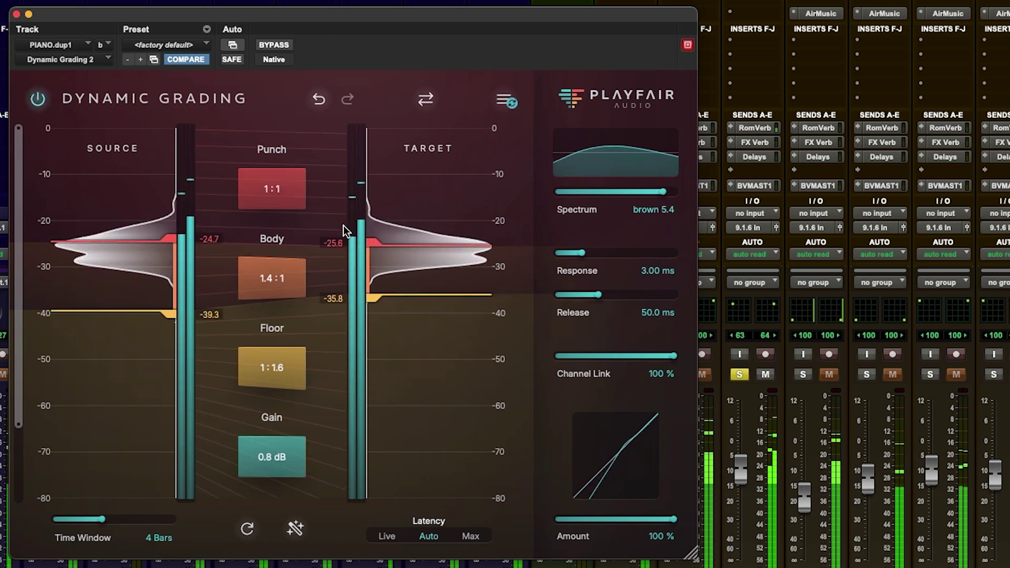
Step: Narrow the piano's target body range to -27.8 dB for punch and -33.4 dB for floor
left_click_drag(374, 245, 373, 254)
left_click_drag(377, 301, 376, 285)
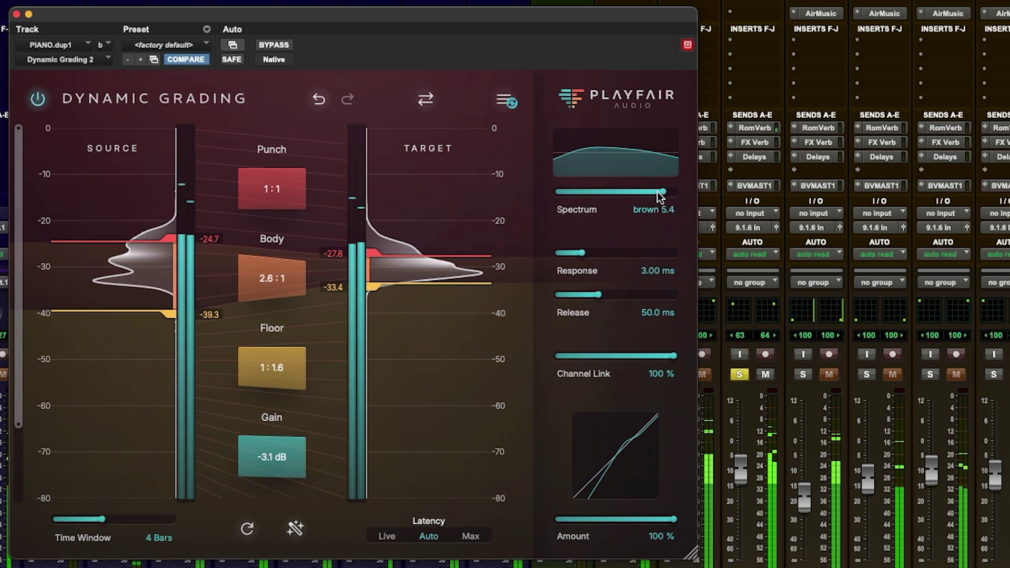
Step: Set the piano's Spectrum to pink 3.5 and the Release to 70.1 ms
left_click_drag(595, 190, 589, 191)
left_click_drag(577, 294, 611, 301)
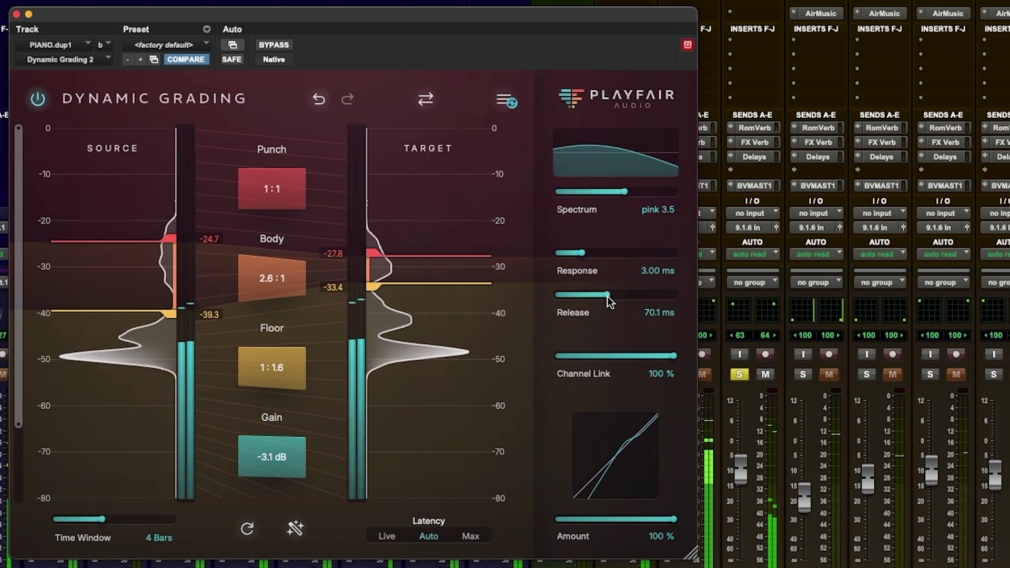
Step: Set the Floor ratio to 1:1.1 after trying 1:2.9, and the target thresholds to -27.1 dB punch and -36.2 dB floor
left_click_drag(267, 371, 320, 385)
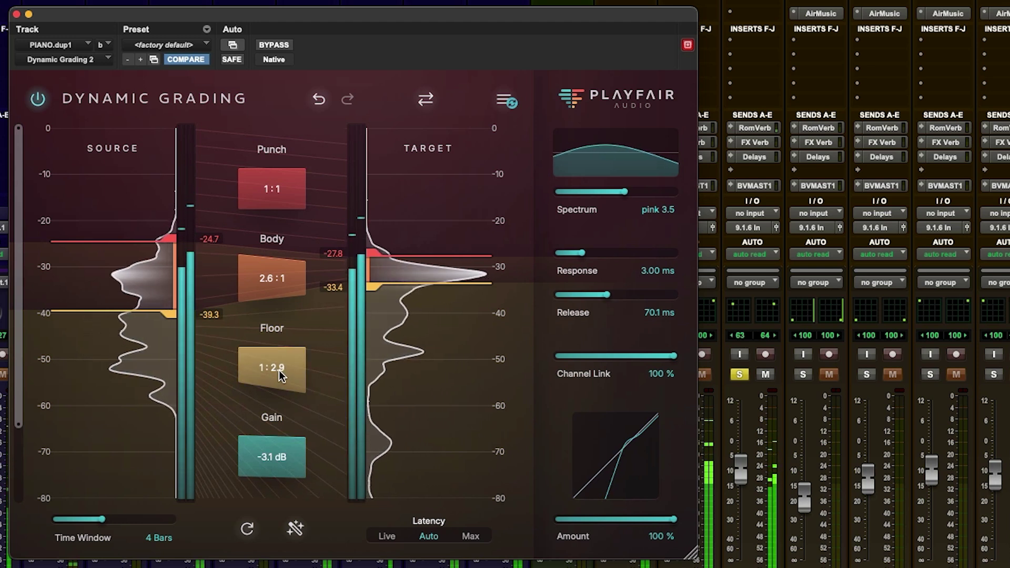
mouse_move(283, 371)
left_mouse_down()
mouse_move(175, 358)
mouse_move(268, 367)
left_mouse_up()
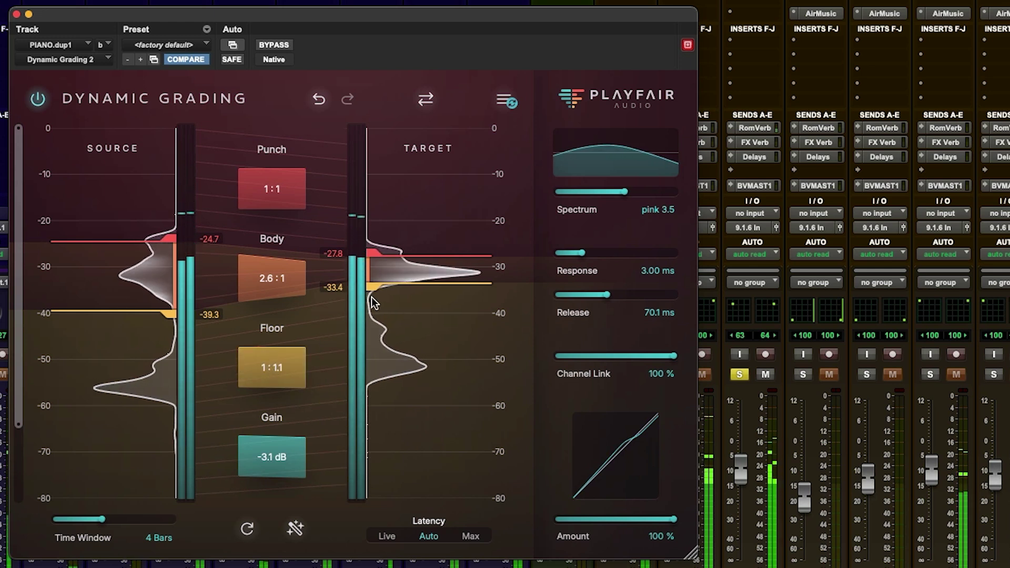
left_click_drag(376, 287, 373, 298)
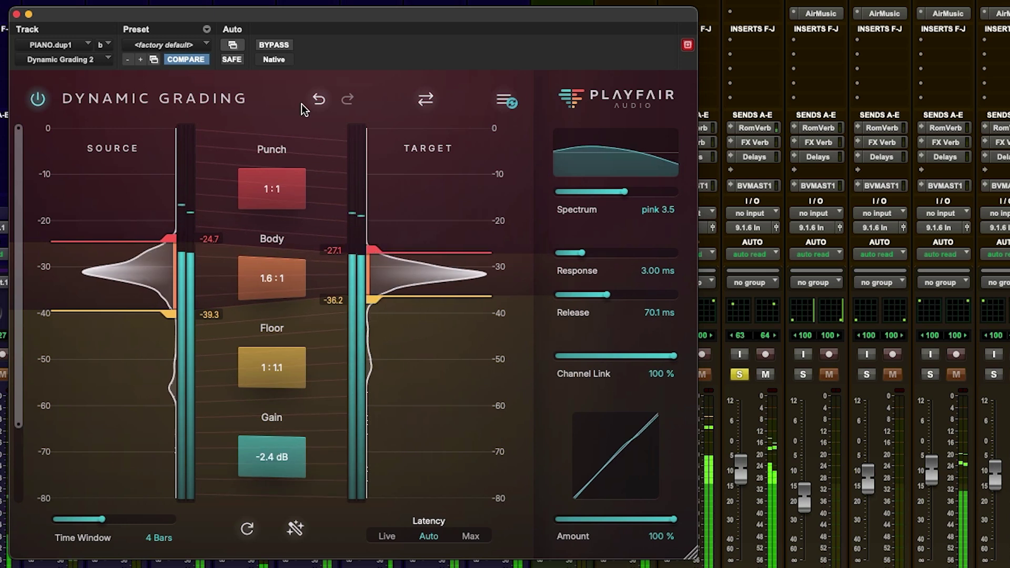
Step: Set the piano's Punch ratio to 1:2.0, comparing with the bypassed signal before and after the change
left_click(279, 45)
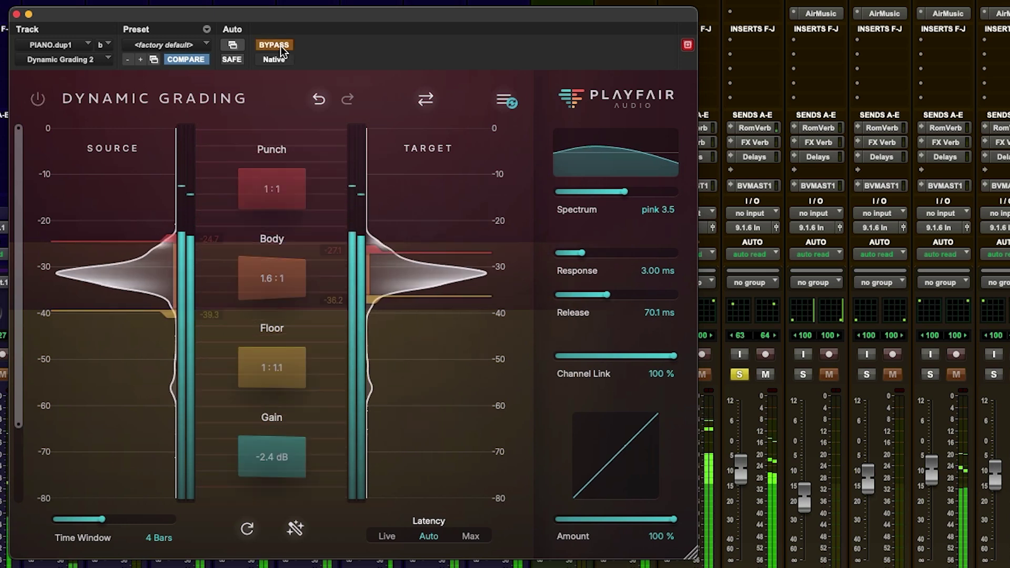
left_click(280, 45)
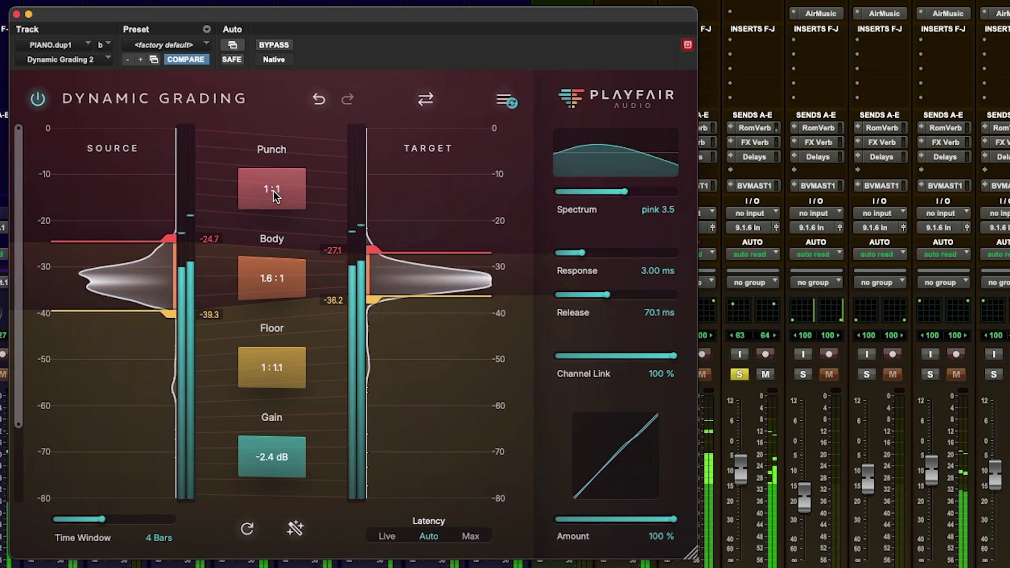
left_click_drag(304, 193, 317, 195)
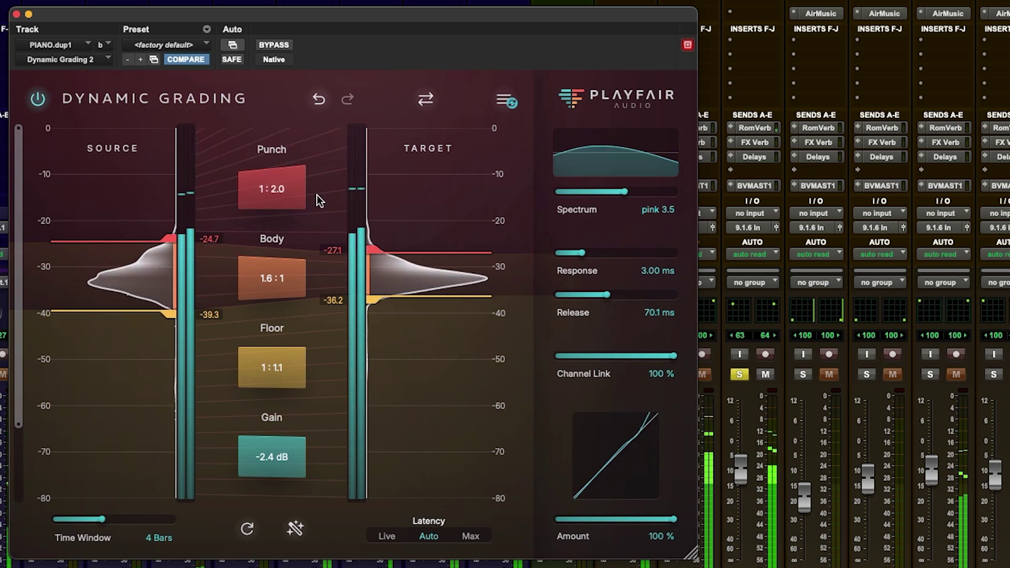
left_click(276, 46)
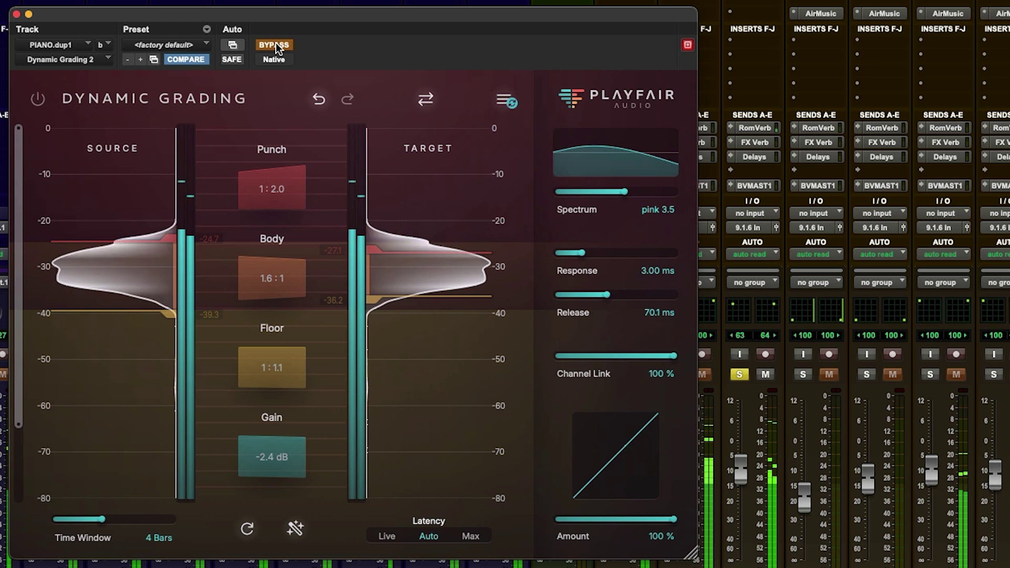
left_click(276, 44)
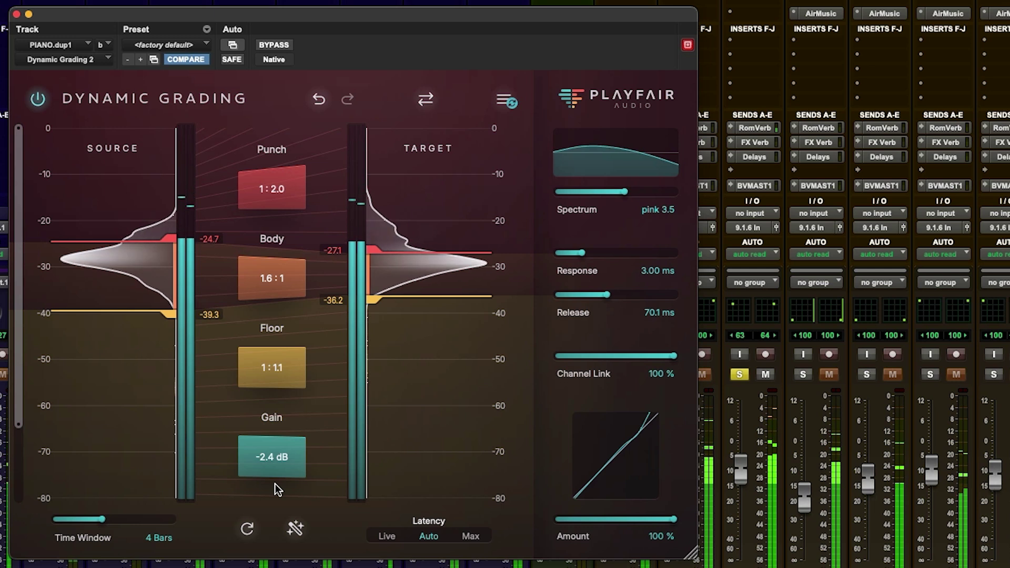
Step: Set the piano's Floor ratio to 1:1.8 and compare the result with the bypassed signal
left_click_drag(276, 379, 298, 375)
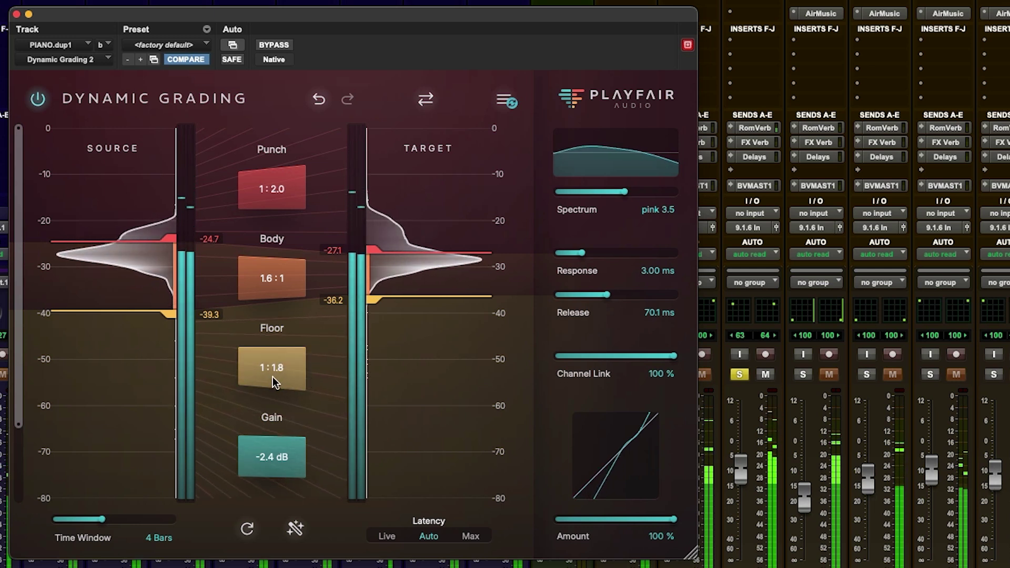
left_click(278, 45)
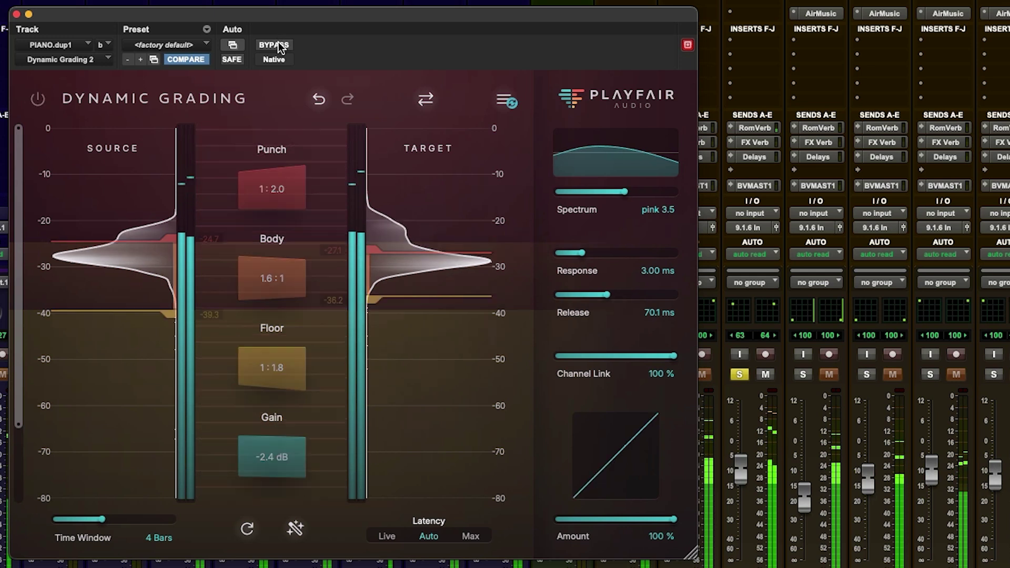
left_click(279, 43)
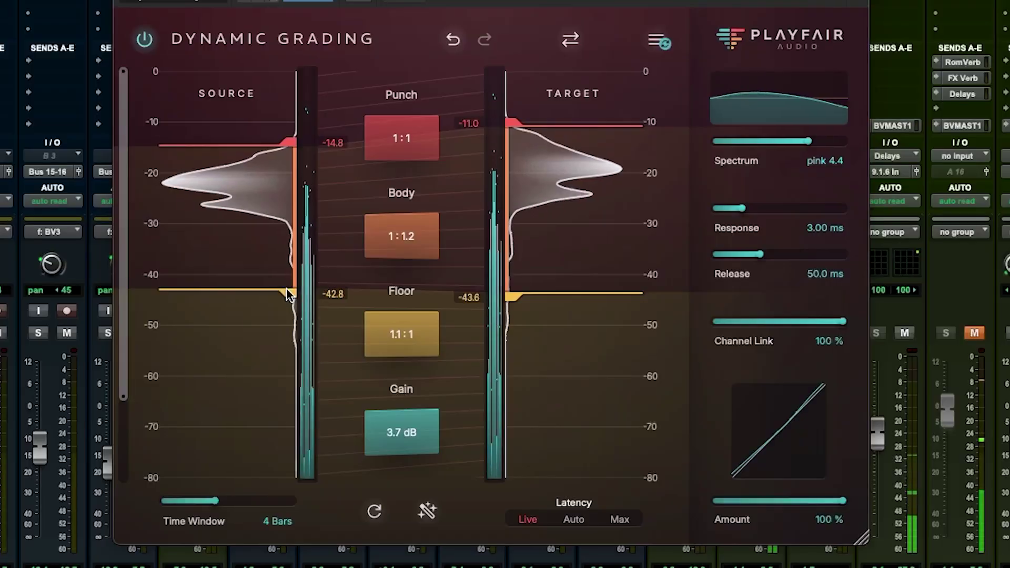
Step: Lower the punch threshold on the source side
left_click_drag(291, 142, 290, 169)
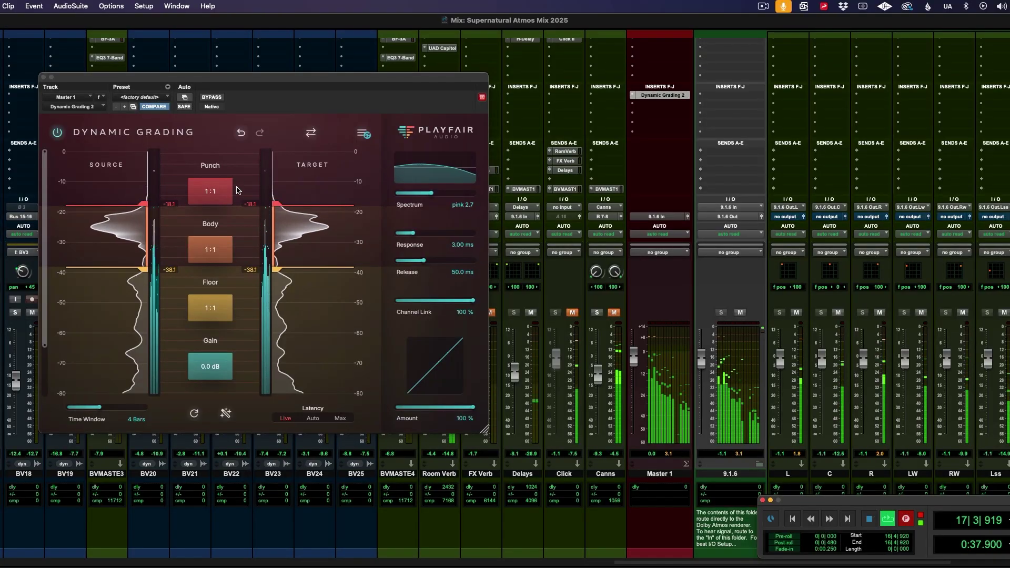
Step: On the Master 1 track, compare the mix with the plugin bypassed and active
left_click(210, 98)
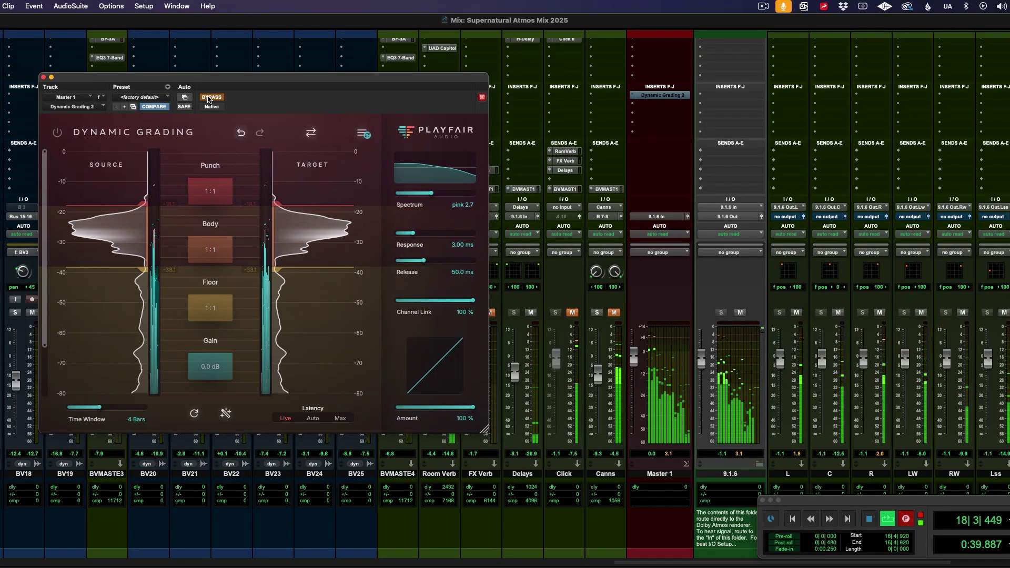
left_click(211, 97)
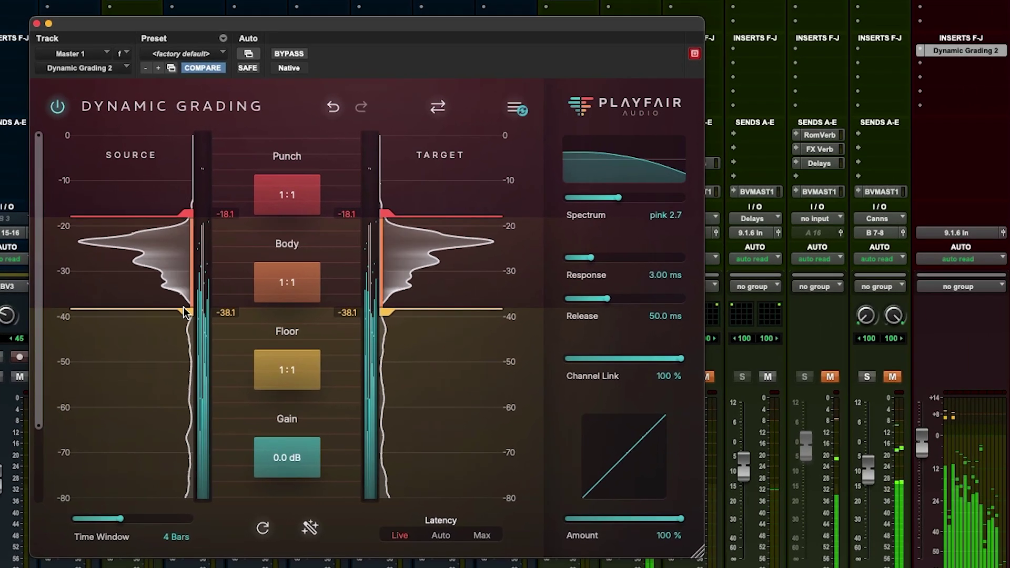
Step: Set the master's floor thresholds to -43.3 dB for the source and -35.5 dB for the target
left_click_drag(185, 313, 185, 295)
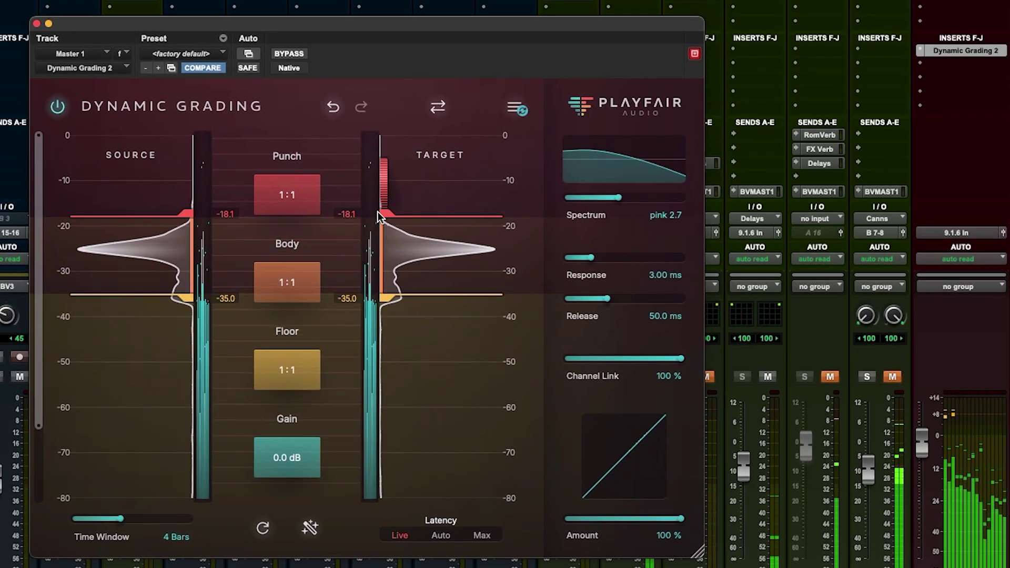
left_click_drag(386, 297, 387, 291)
left_click_drag(182, 296, 180, 337)
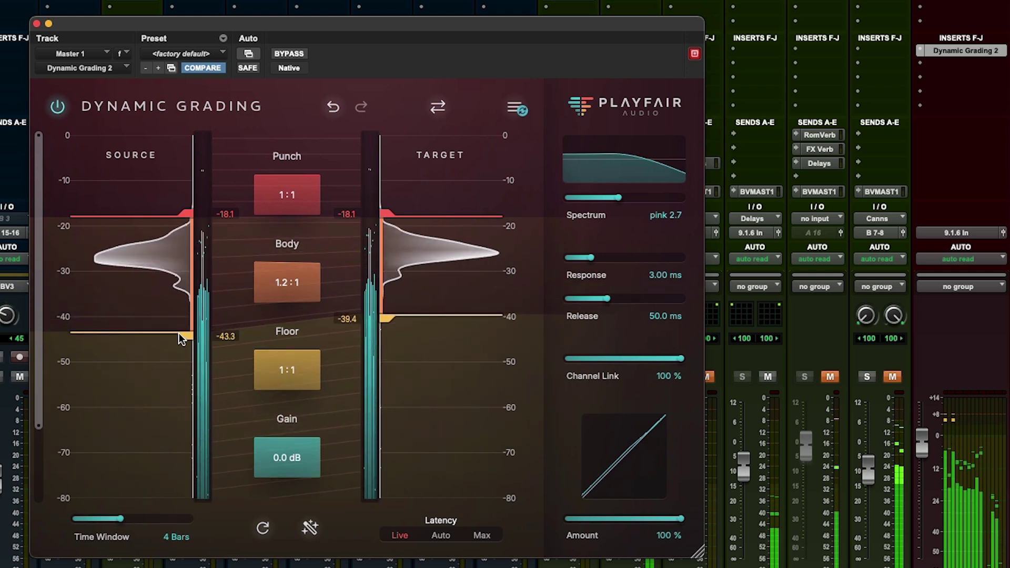
left_click_drag(386, 314, 388, 295)
Step: Set the master's Punch ratio to 1:2.0 and Floor ratio to 1:1.6, and compare with the bypassed mix
left_click_drag(261, 189, 330, 197)
left_click_drag(282, 384, 311, 393)
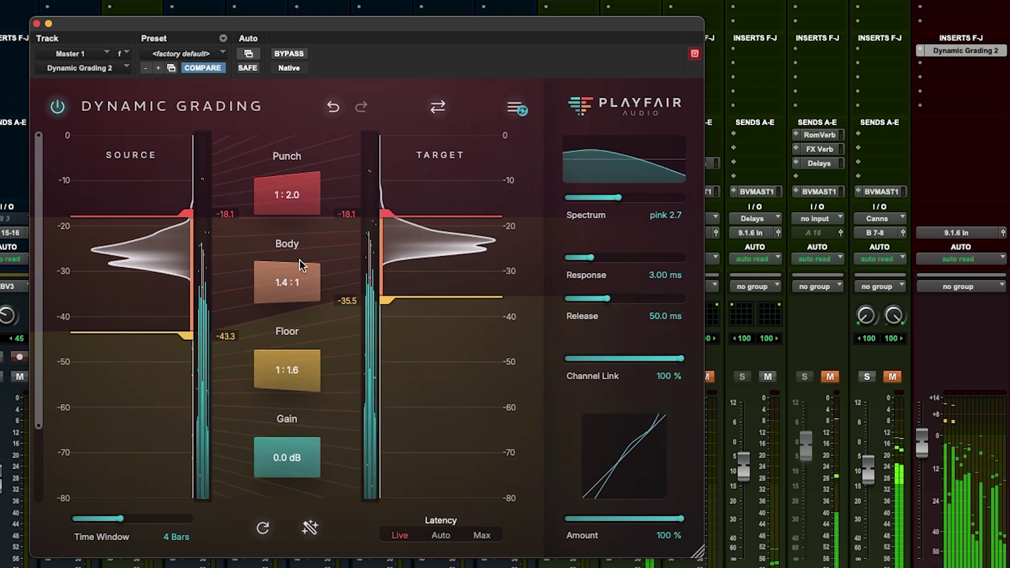
left_click(289, 53)
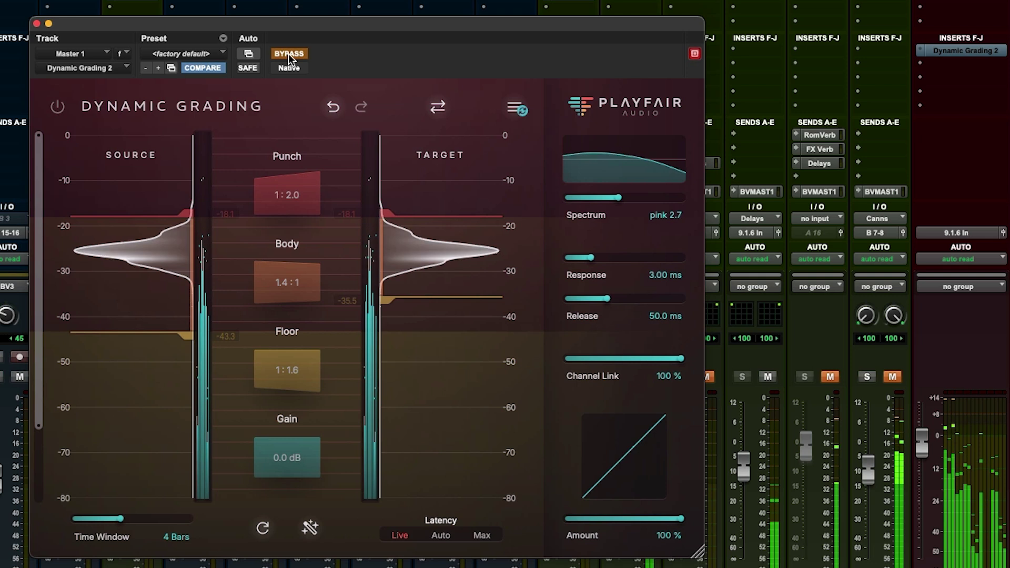
left_click(288, 54)
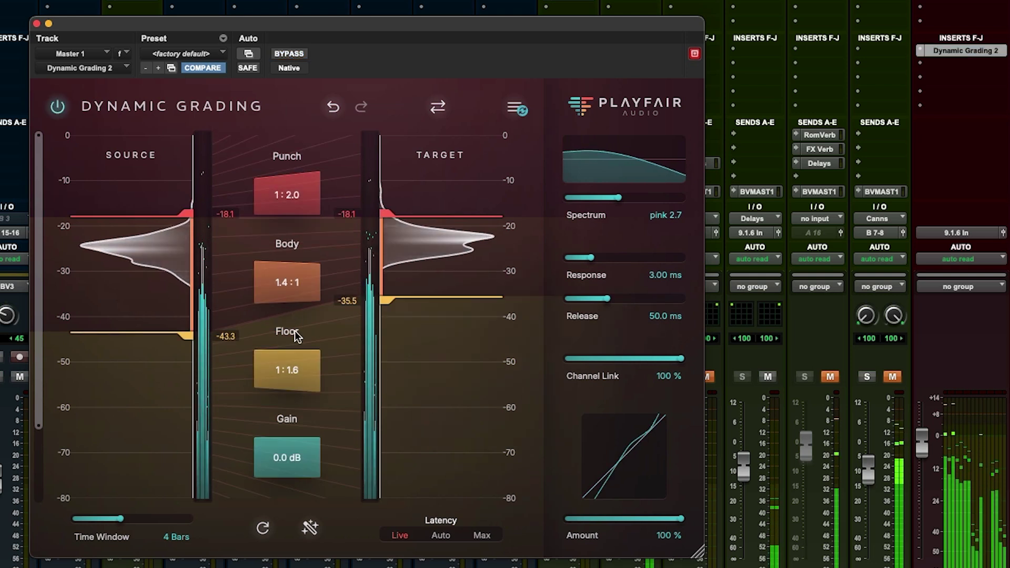
Step: Raise the master's target floor threshold to -33.9 dB and compare with the bypassed mix
left_click_drag(386, 298, 387, 291)
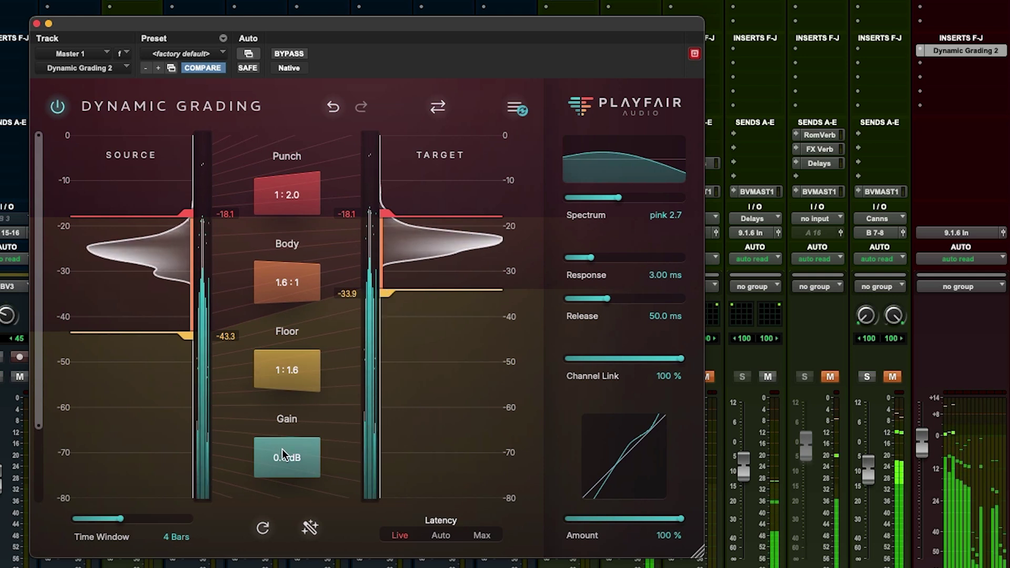
left_click(286, 54)
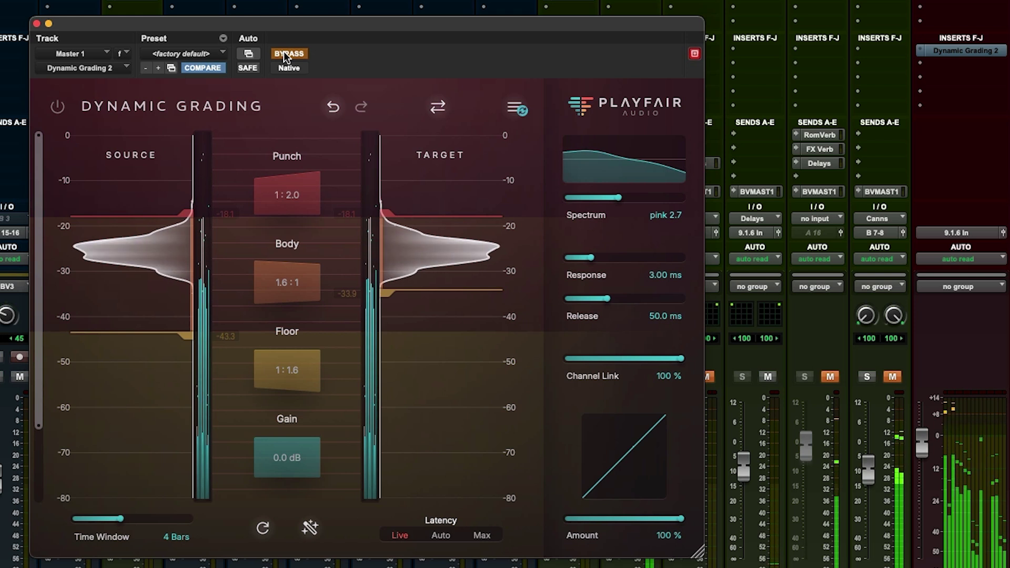
left_click(286, 55)
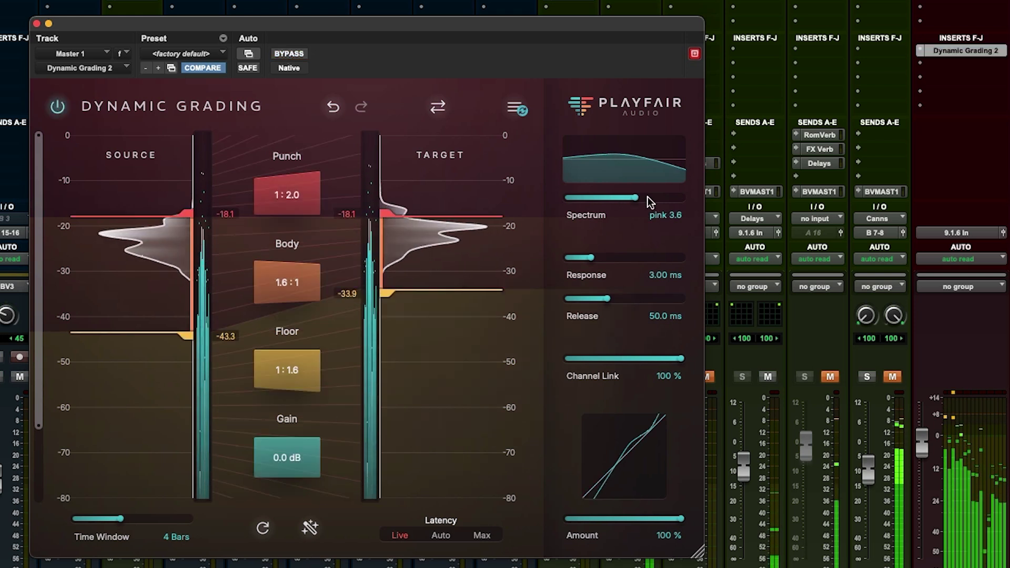
Step: Set the master's Spectrum to pink 2.0, Response to 2.39 ms and Release to 77.1 ms, and the target punch threshold to -18.4 dB
left_click_drag(635, 197, 599, 200)
left_click_drag(585, 256, 583, 257)
mouse_move(609, 298)
left_mouse_down()
mouse_move(616, 299)
mouse_move(570, 294)
mouse_move(636, 302)
mouse_move(627, 302)
left_mouse_up()
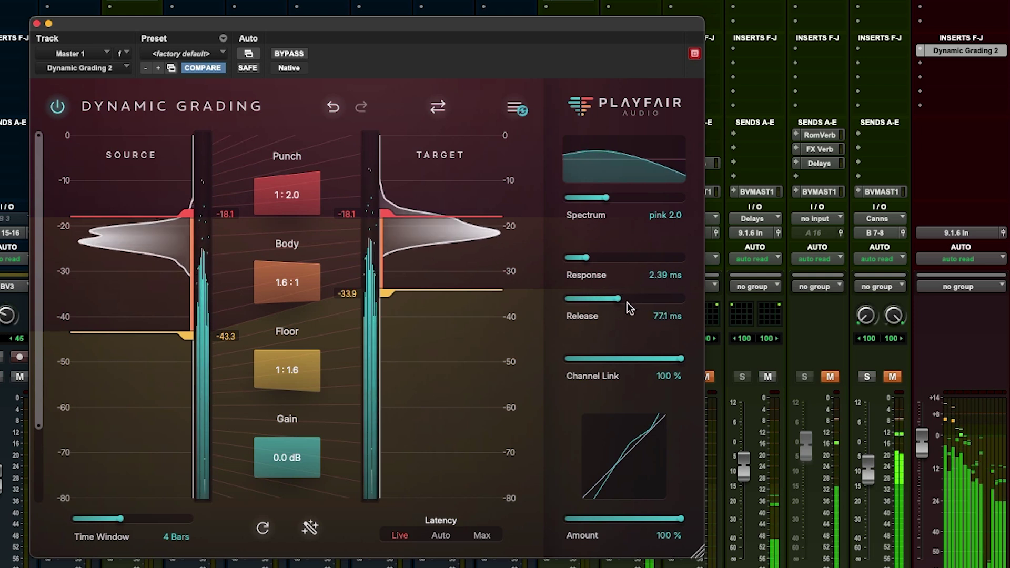
left_click_drag(387, 213, 387, 214)
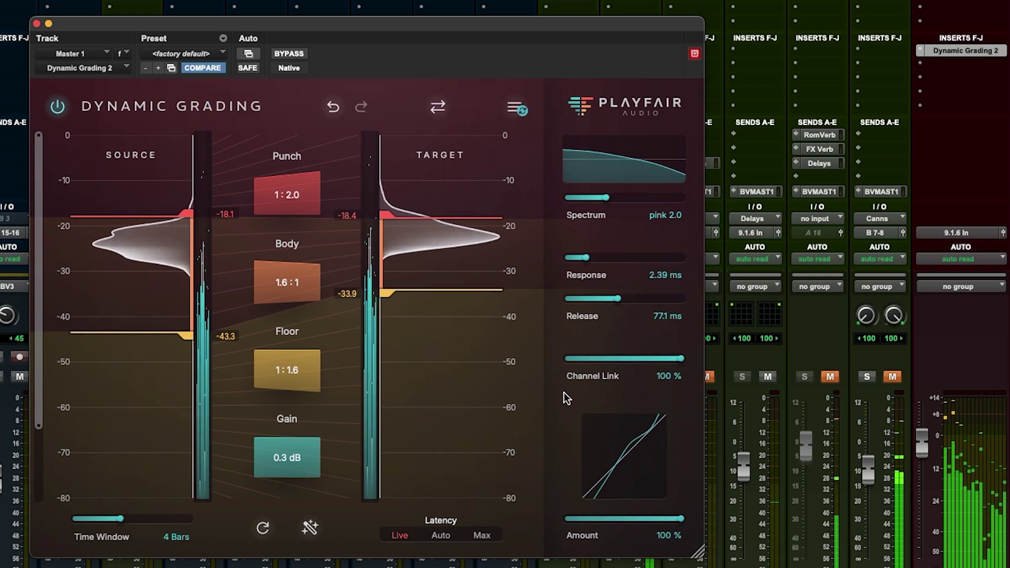
Step: Compare the graded master with the bypassed mix
left_click(294, 54)
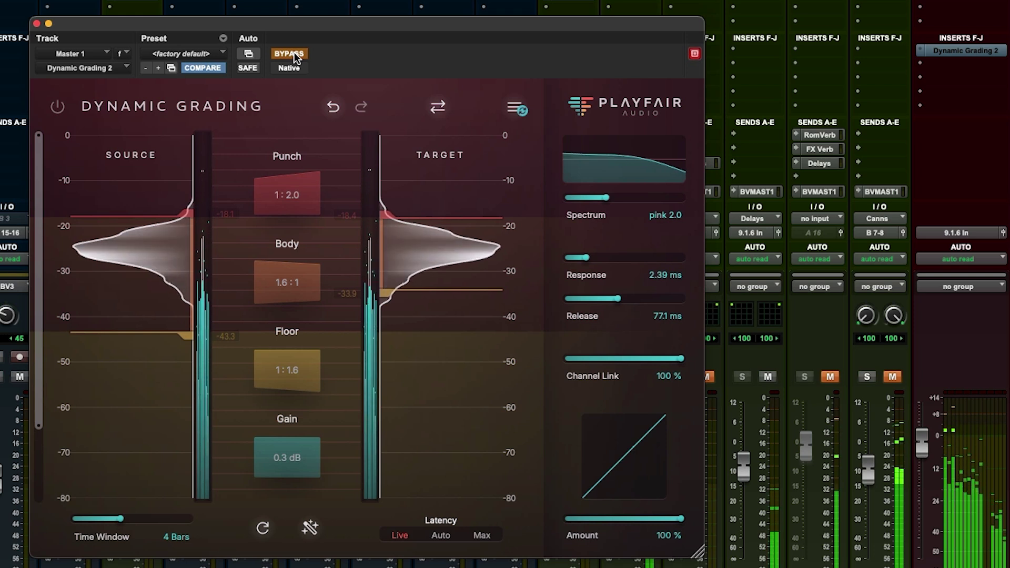
left_click(295, 54)
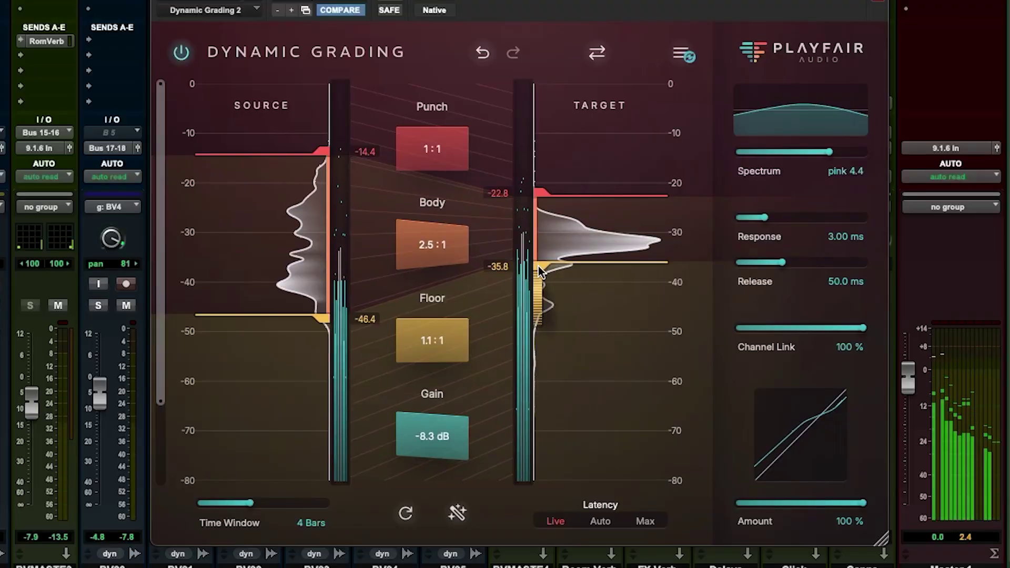
Step: Set the source floor threshold to -40.3 dB, the target floor threshold to -31.1 dB and the target punch threshold to -18.8 dB
left_click_drag(538, 266, 538, 269)
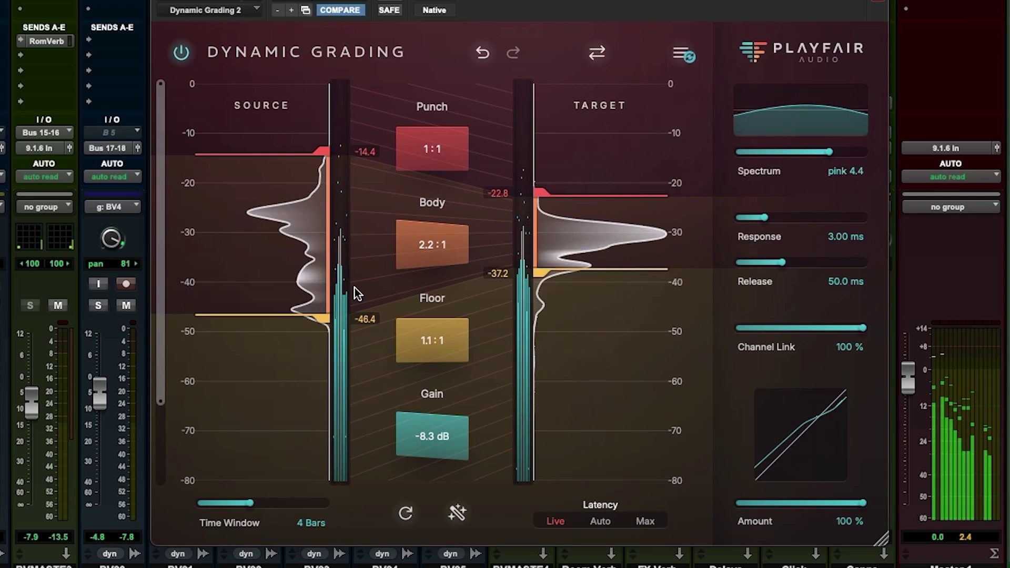
left_click_drag(319, 317, 334, 286)
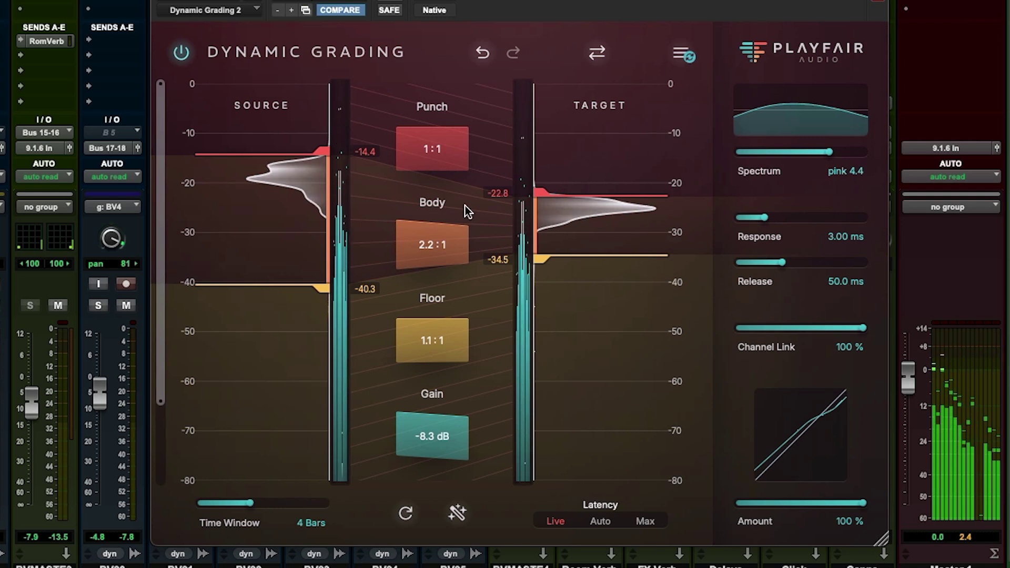
left_click_drag(538, 187, 541, 174)
left_click_drag(538, 257, 540, 238)
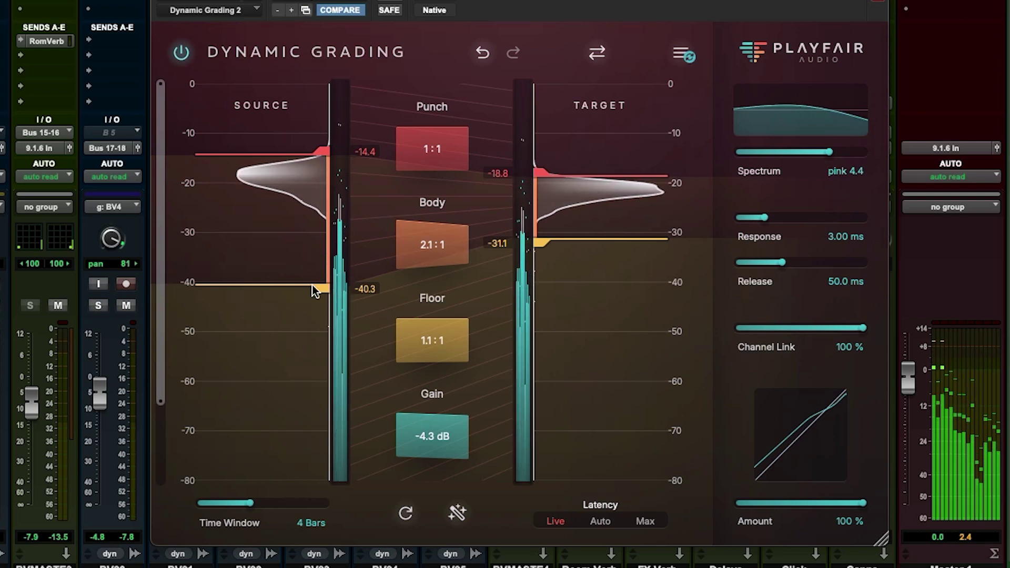
Step: Raise the source floor threshold to -24.9 dB and run the automatic threshold adjustment
left_click_drag(320, 287, 327, 207)
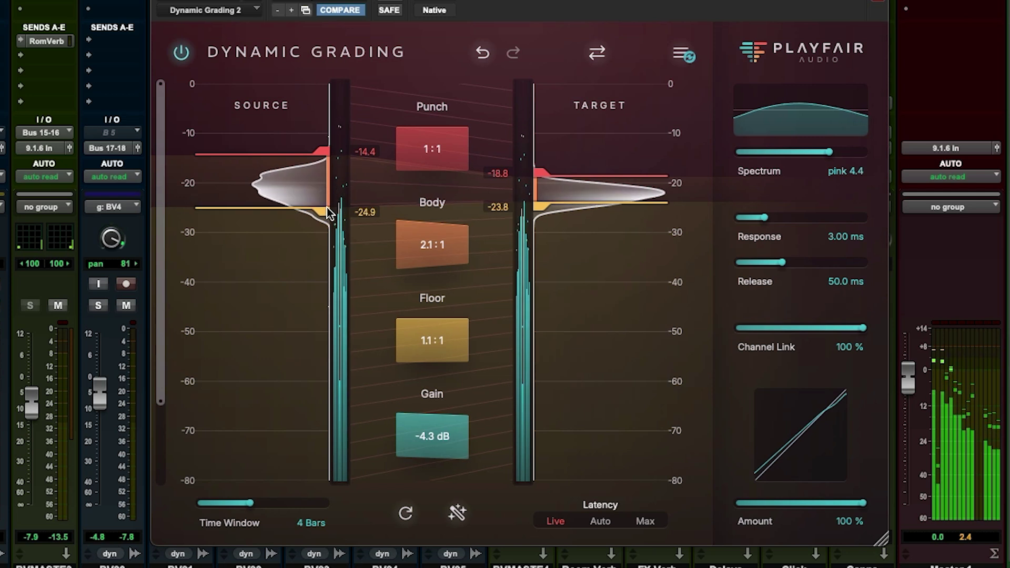
left_click(456, 513)
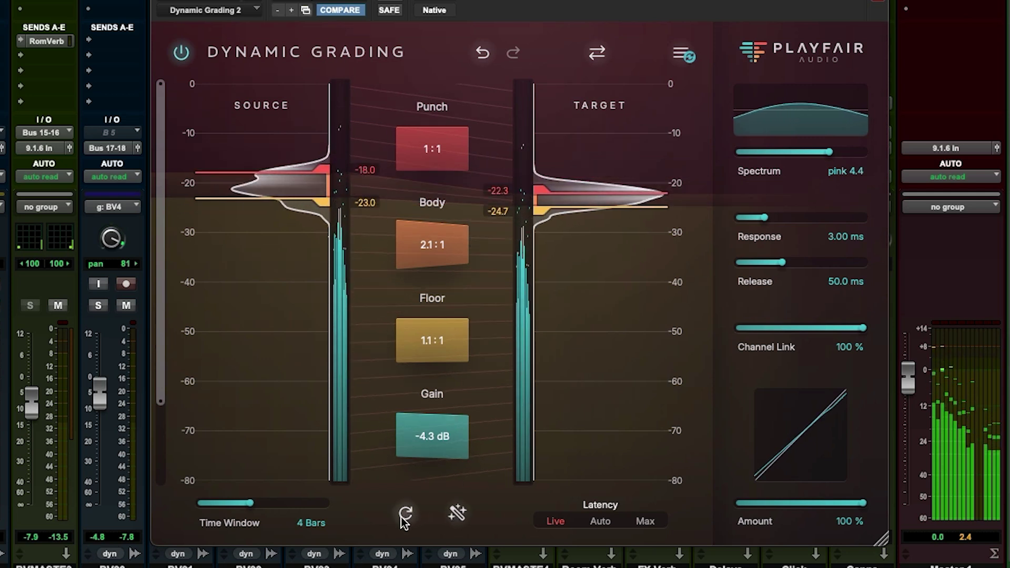